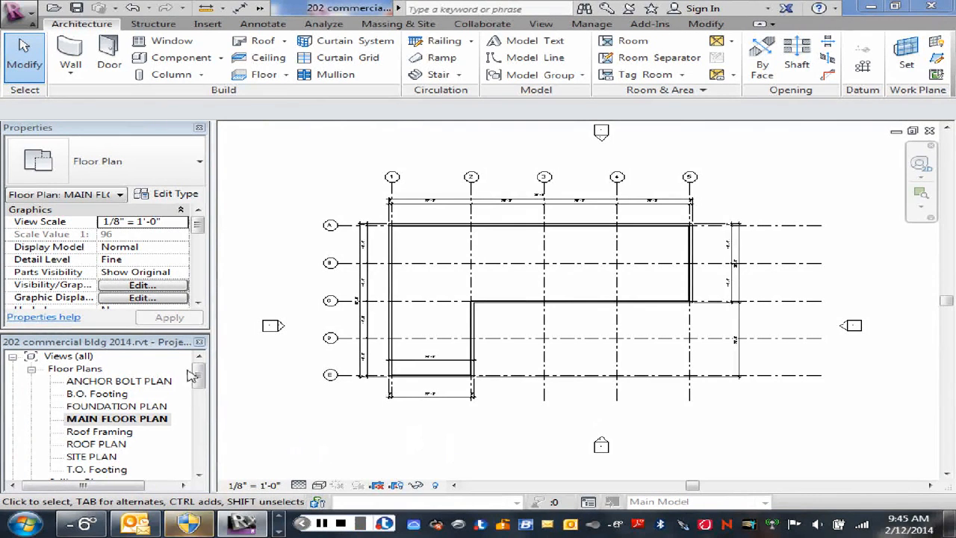
Step: Open the RIGHT SIDE ELEVATION view of the building
{"action": "left_click_drag", "start_coordinate": [198, 379], "coordinate": [199, 415]}
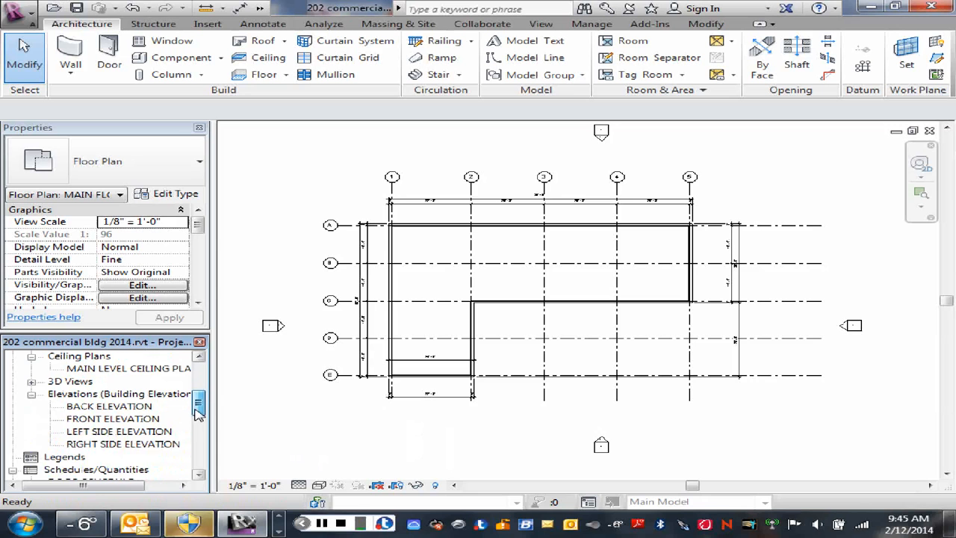
{"action": "left_click", "coordinate": [101, 444]}
{"action": "double_click", "coordinate": [101, 446]}
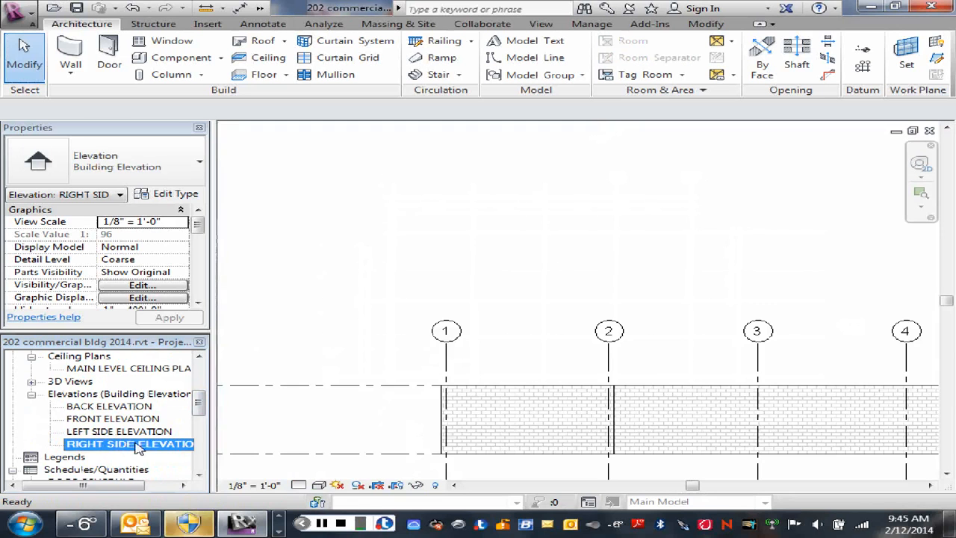
Step: Examine the Roof, Level 1, T.O. Footing and B.O. Footing level lines and their elevations beside the building
{"action": "scroll", "coordinate": [658, 353], "scroll_direction": "down", "scroll_amount": 1}
{"action": "middle_click_drag", "start_coordinate": [657, 353], "coordinate": [770, 355]}
{"action": "scroll", "coordinate": [754, 353], "scroll_direction": "down", "scroll_amount": 2}
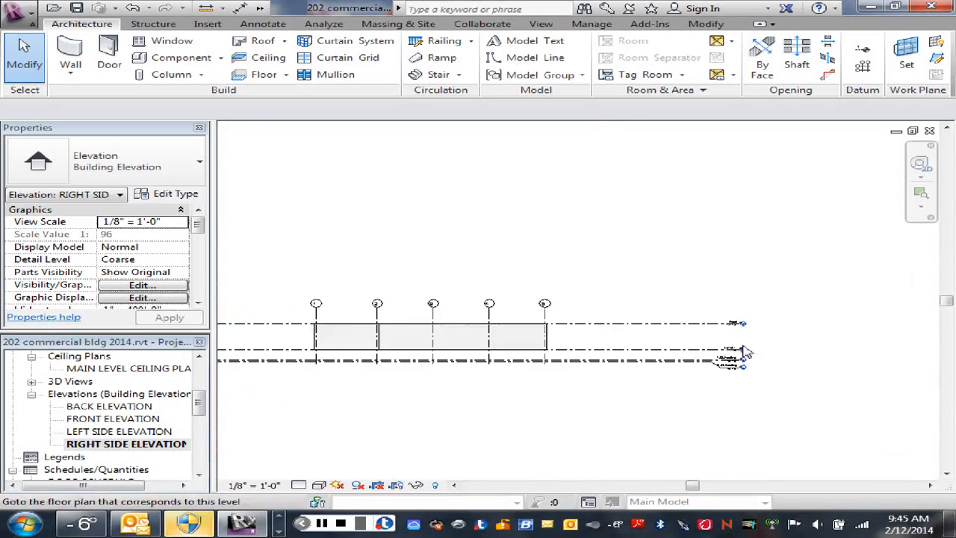
{"action": "scroll", "coordinate": [749, 363], "scroll_direction": "up", "scroll_amount": 4}
{"action": "scroll", "coordinate": [749, 365], "scroll_direction": "up", "scroll_amount": 1}
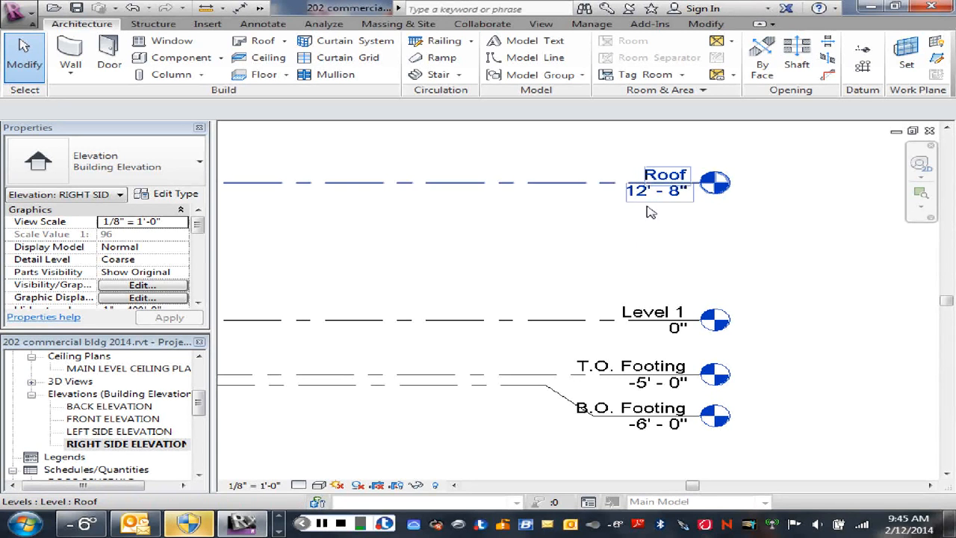
{"action": "scroll", "coordinate": [629, 225], "scroll_direction": "down", "scroll_amount": 2}
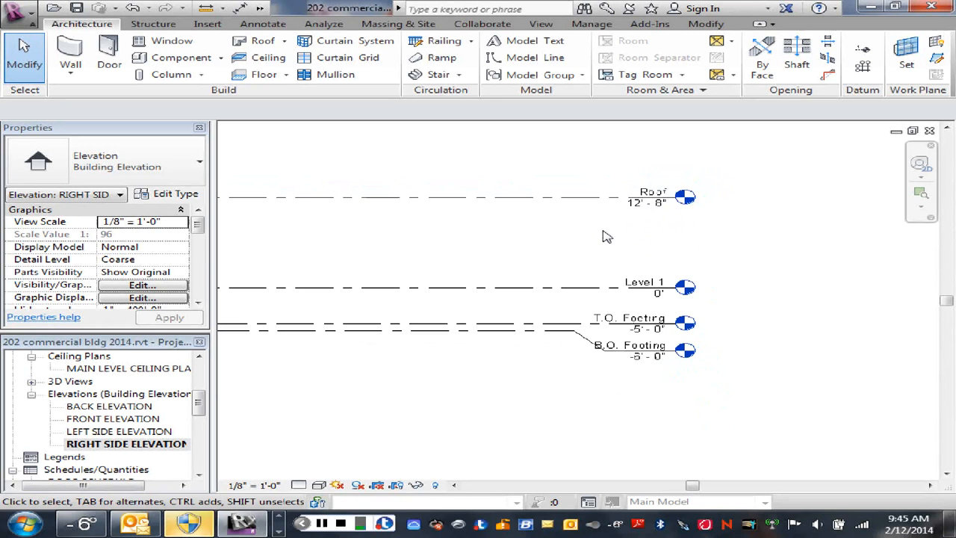
{"action": "middle_click_drag", "start_coordinate": [607, 237], "coordinate": [715, 249]}
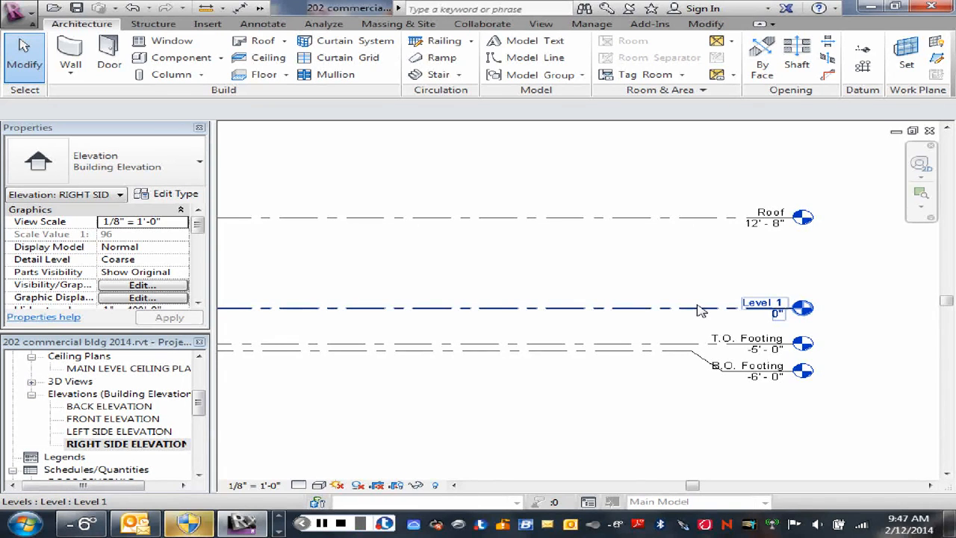
{"action": "scroll", "coordinate": [717, 313], "scroll_direction": "up", "scroll_amount": 2}
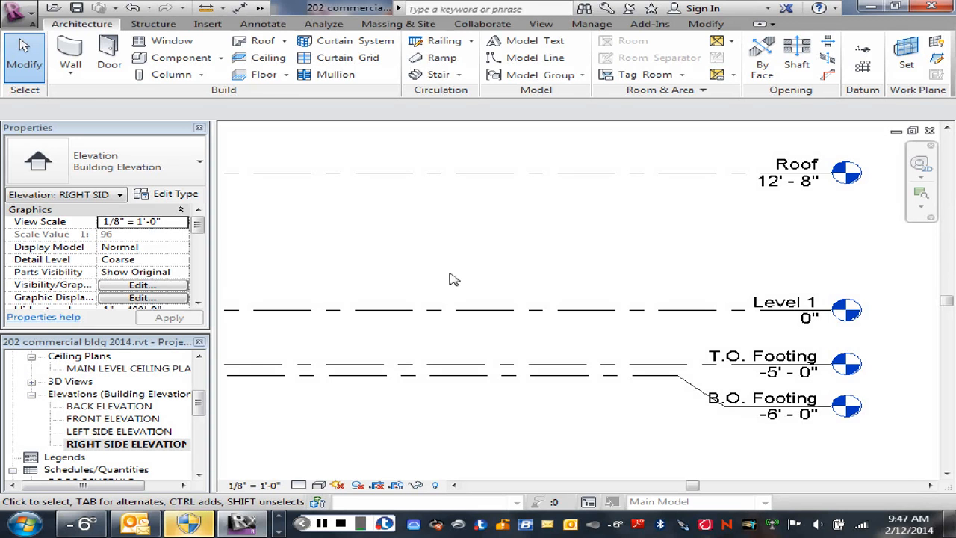
{"action": "scroll", "coordinate": [426, 273], "scroll_direction": "down", "scroll_amount": 2}
{"action": "middle_click_drag", "start_coordinate": [365, 267], "coordinate": [525, 267]}
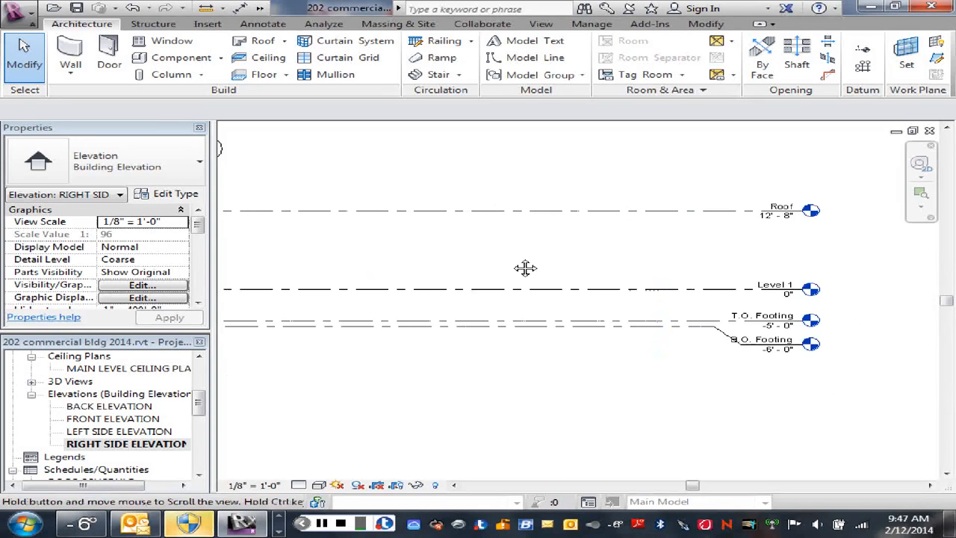
{"action": "scroll", "coordinate": [448, 259], "scroll_direction": "down", "scroll_amount": 1}
{"action": "scroll", "coordinate": [425, 347], "scroll_direction": "down", "scroll_amount": 1}
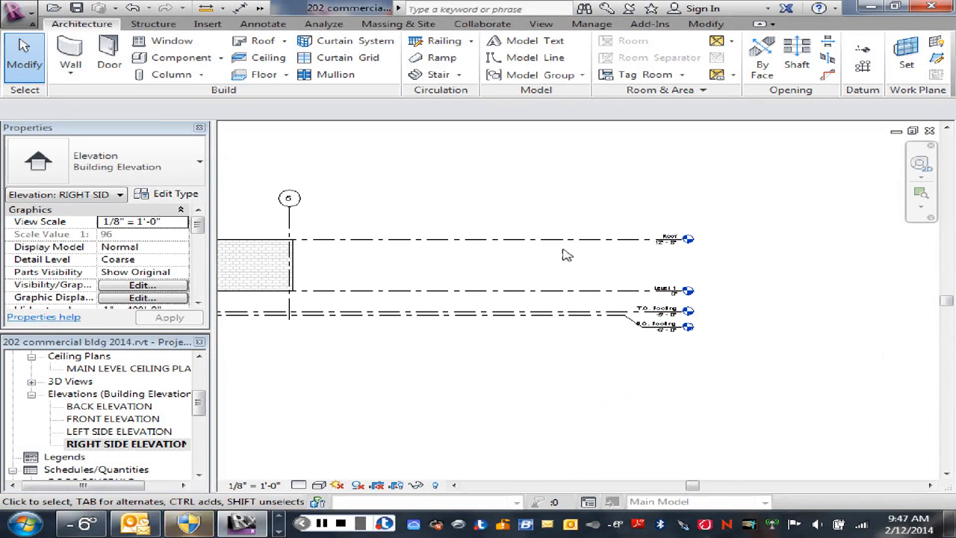
{"action": "scroll", "coordinate": [567, 255], "scroll_direction": "up", "scroll_amount": 1}
{"action": "middle_click_drag", "start_coordinate": [590, 265], "coordinate": [699, 300]}
{"action": "scroll", "coordinate": [460, 305], "scroll_direction": "up", "scroll_amount": 1}
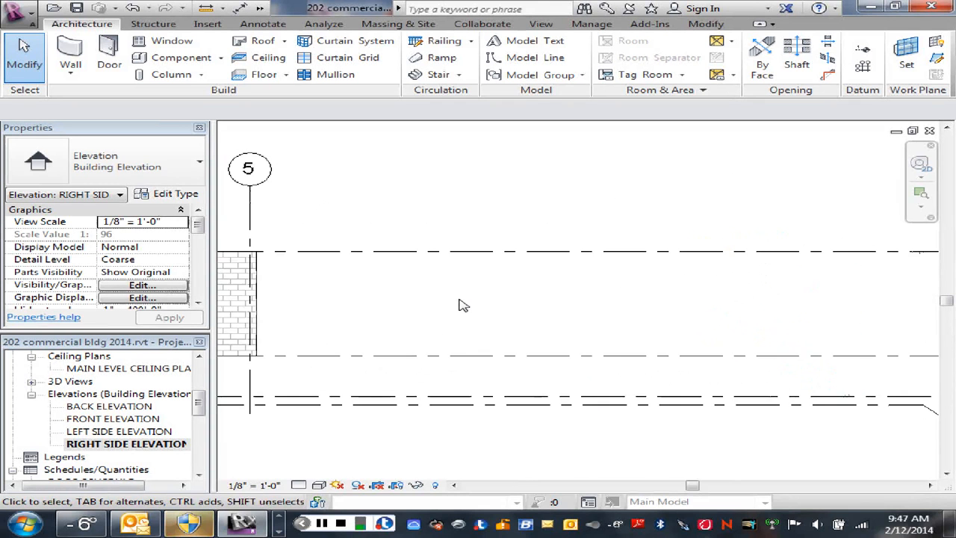
{"action": "middle_click_drag", "start_coordinate": [579, 304], "coordinate": [390, 331]}
{"action": "scroll", "coordinate": [395, 332], "scroll_direction": "up", "scroll_amount": 1}
{"action": "scroll", "coordinate": [804, 307], "scroll_direction": "up", "scroll_amount": 2}
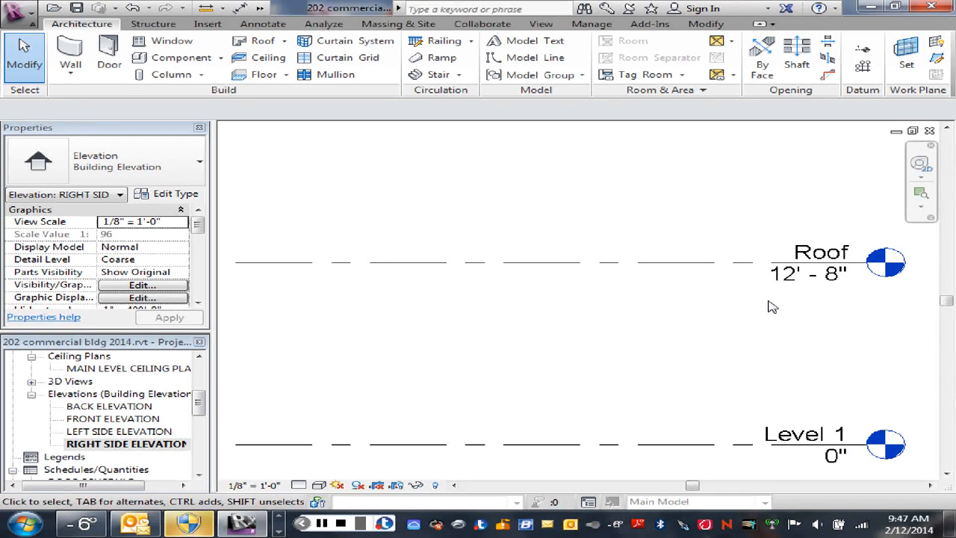
{"action": "scroll", "coordinate": [487, 379], "scroll_direction": "down", "scroll_amount": 2}
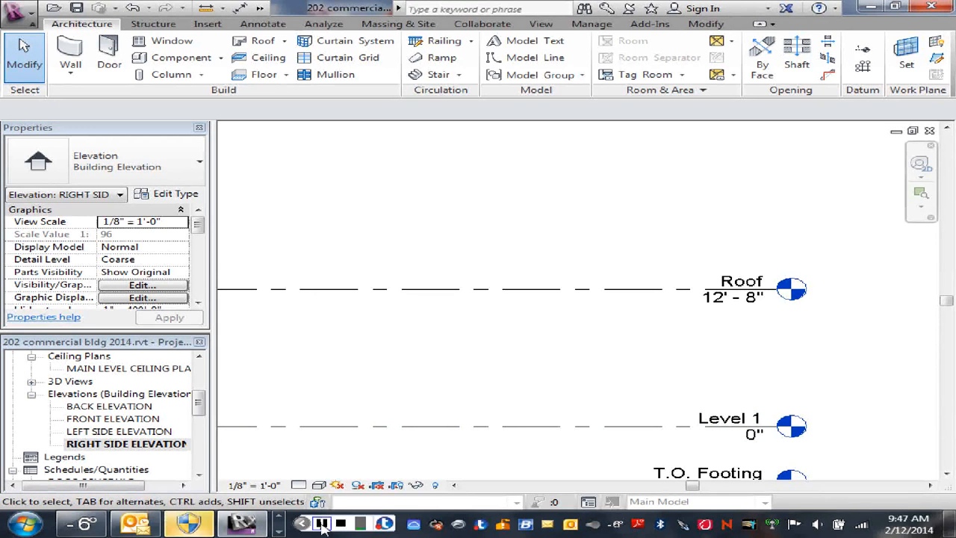
{"action": "left_click", "coordinate": [323, 525]}
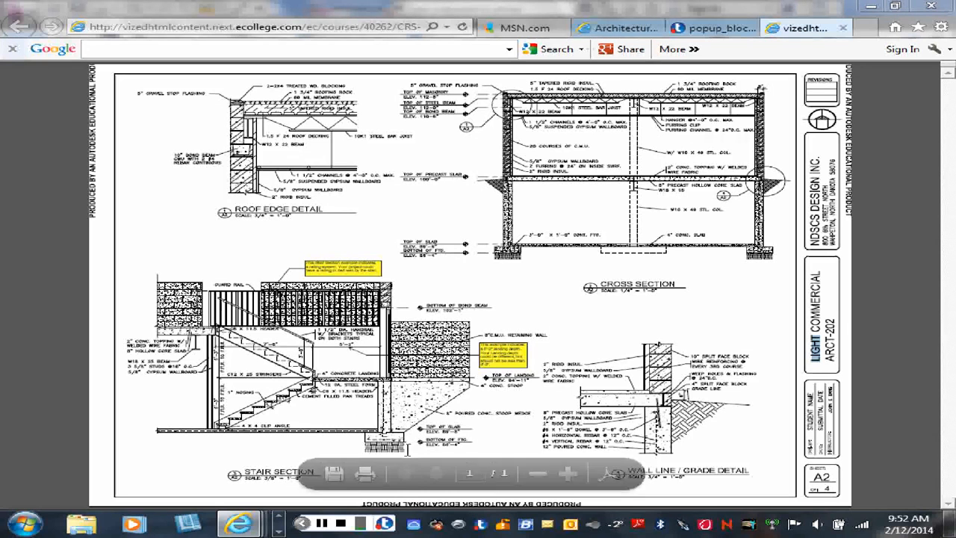
Step: Switch from the browser's reference section sheet back to Revit and review the whole right side elevation
{"action": "left_click", "coordinate": [871, 7]}
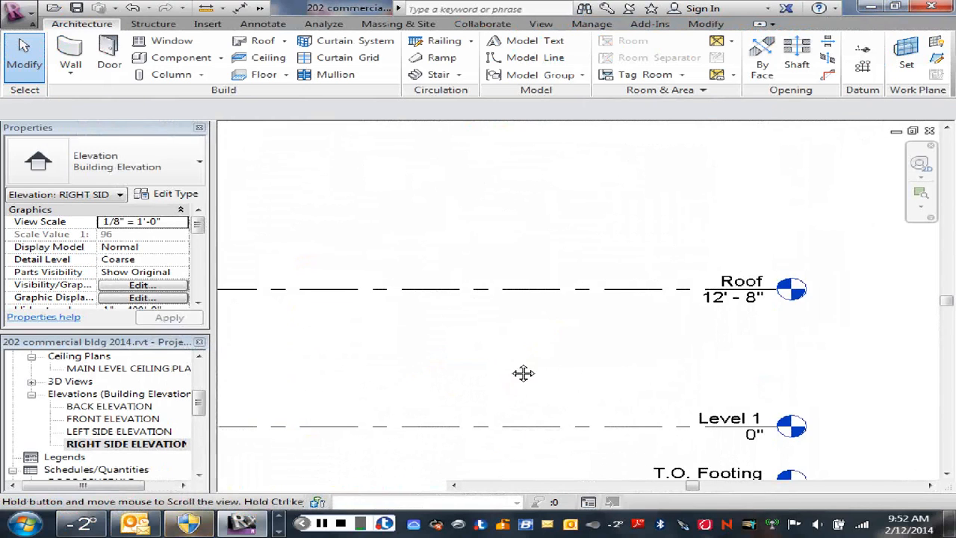
{"action": "scroll", "coordinate": [523, 370], "scroll_direction": "down", "scroll_amount": 5}
{"action": "scroll", "coordinate": [514, 364], "scroll_direction": "up", "scroll_amount": 4}
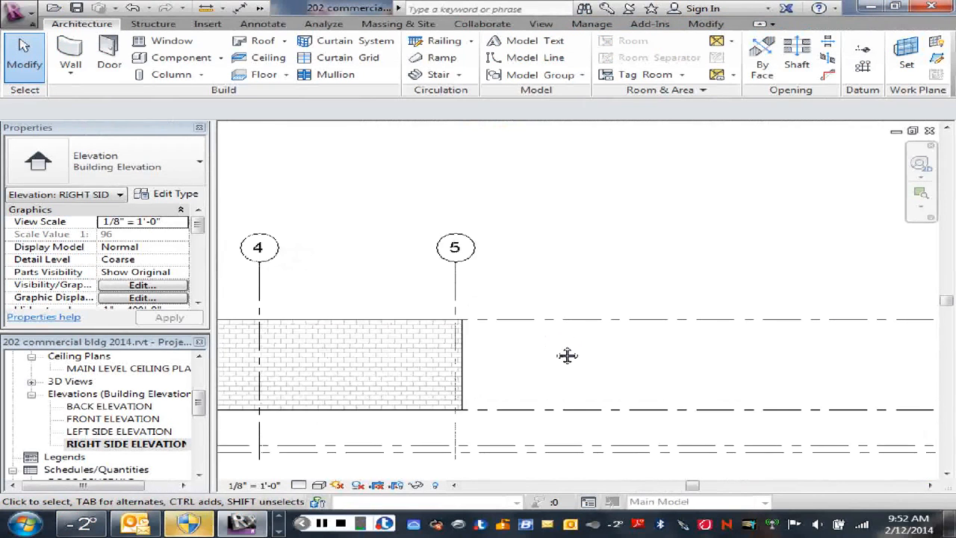
{"action": "scroll", "coordinate": [567, 354], "scroll_direction": "down", "scroll_amount": 5}
{"action": "scroll", "coordinate": [504, 371], "scroll_direction": "down", "scroll_amount": 2}
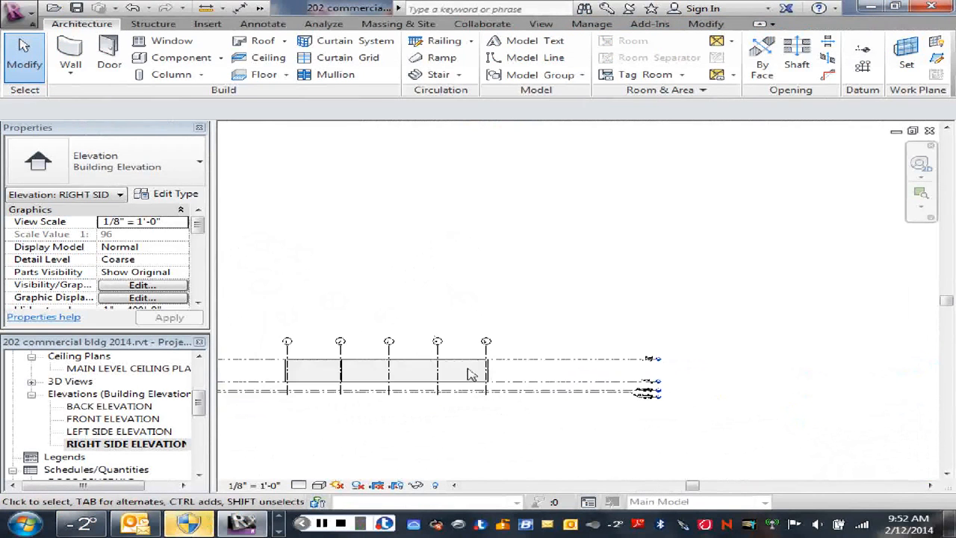
{"action": "middle_click_drag", "start_coordinate": [529, 374], "coordinate": [572, 352]}
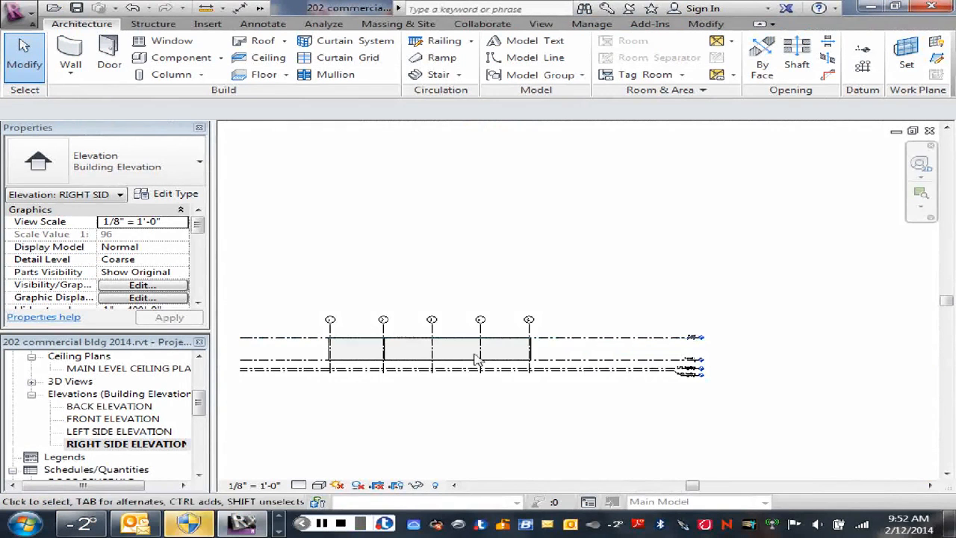
Step: Rename the Roof level as Roof-1
{"action": "scroll", "coordinate": [405, 333], "scroll_direction": "up", "scroll_amount": 5}
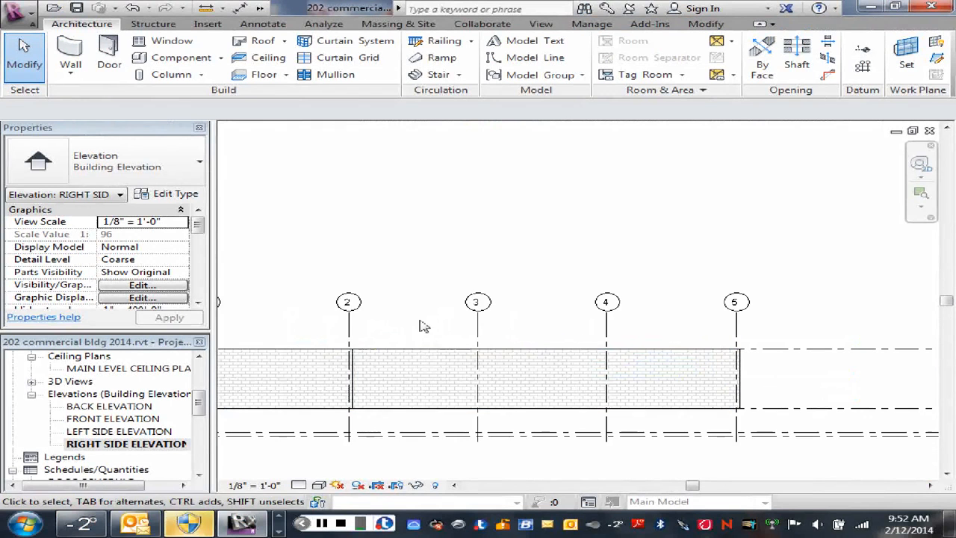
{"action": "scroll", "coordinate": [729, 332], "scroll_direction": "down", "scroll_amount": 1}
{"action": "middle_click_drag", "start_coordinate": [730, 332], "coordinate": [530, 331]}
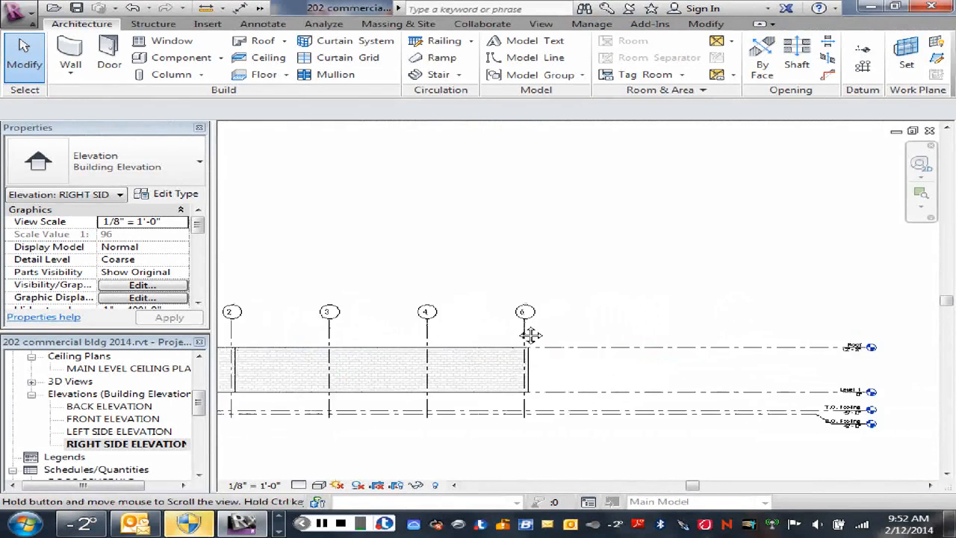
{"action": "scroll", "coordinate": [785, 296], "scroll_direction": "up", "scroll_amount": 2}
{"action": "middle_click_drag", "start_coordinate": [785, 296], "coordinate": [751, 358]}
{"action": "scroll", "coordinate": [754, 356], "scroll_direction": "up", "scroll_amount": 3}
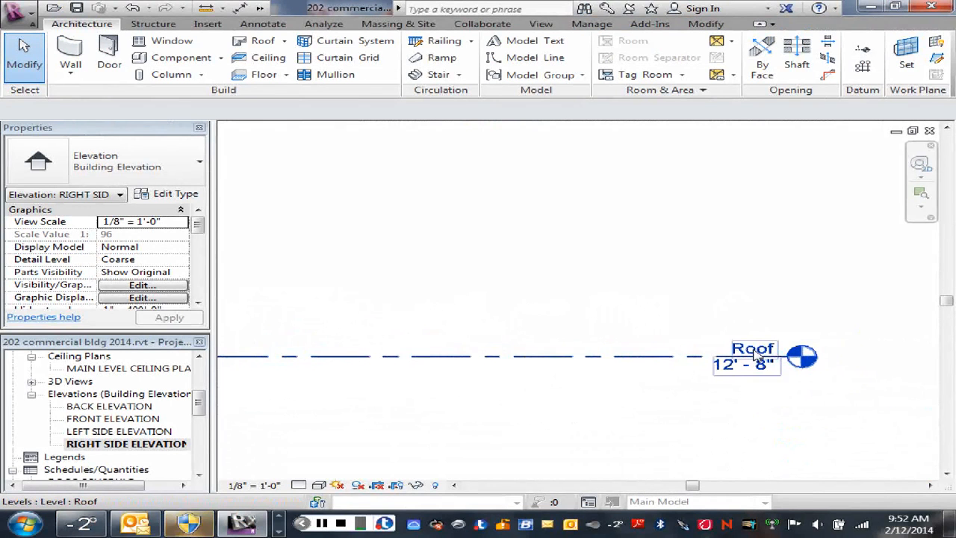
{"action": "double_click", "coordinate": [751, 349]}
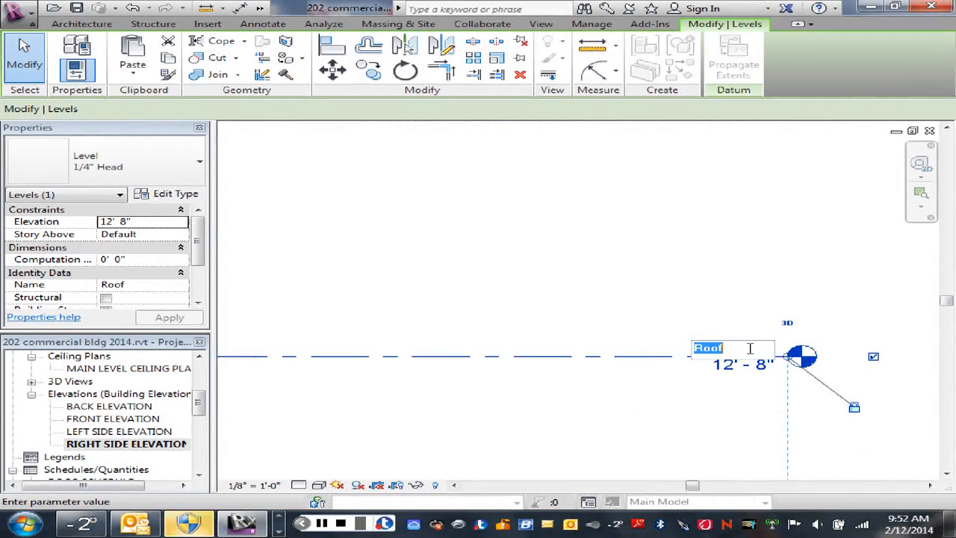
{"action": "left_click", "coordinate": [721, 348]}
{"action": "double_click", "coordinate": [723, 348]}
{"action": "left_click", "coordinate": [732, 348]}
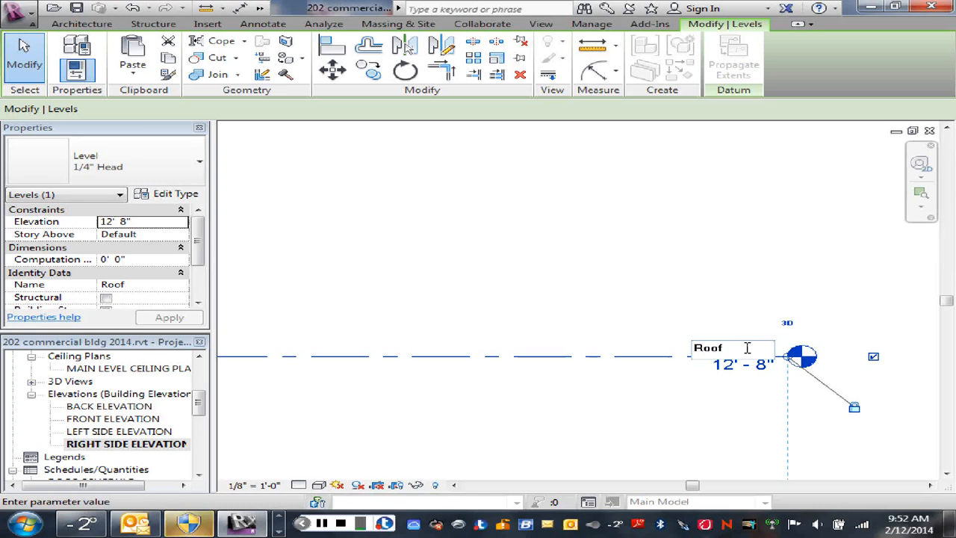
{"action": "type", "text": "-1"}
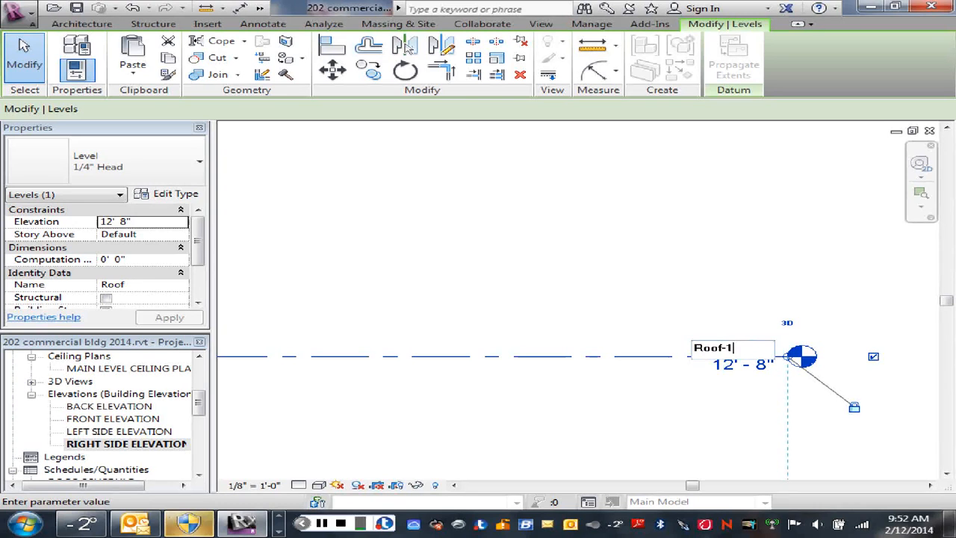
{"action": "key", "text": "Return"}
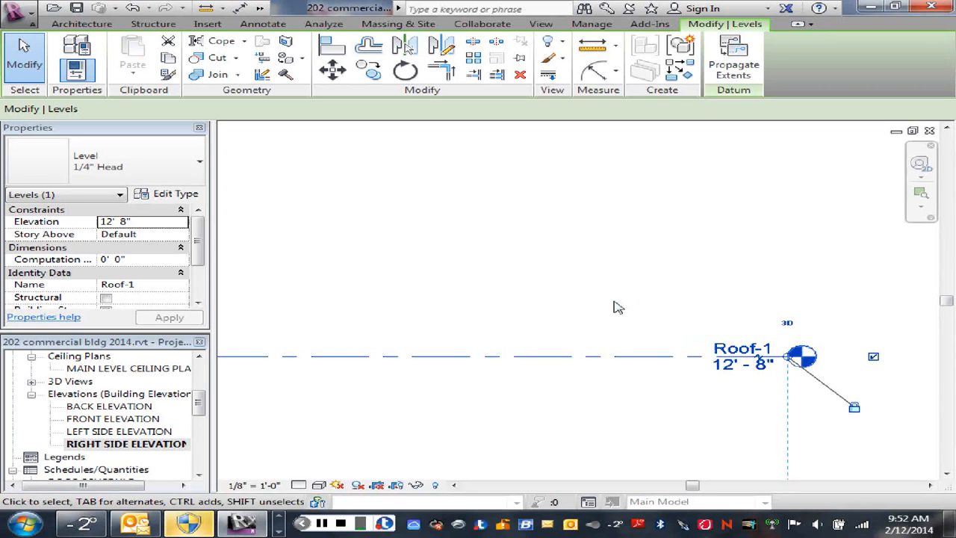
Step: Copy the Roof-1 level line 5'-0" straight up to add a second roof level
{"action": "scroll", "coordinate": [631, 313], "scroll_direction": "down", "scroll_amount": 1}
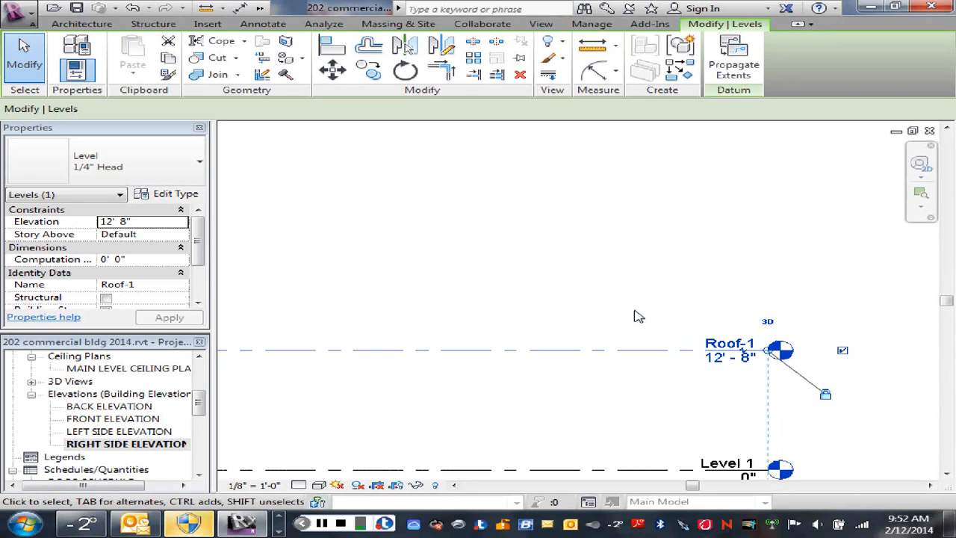
{"action": "right_click", "coordinate": [599, 350]}
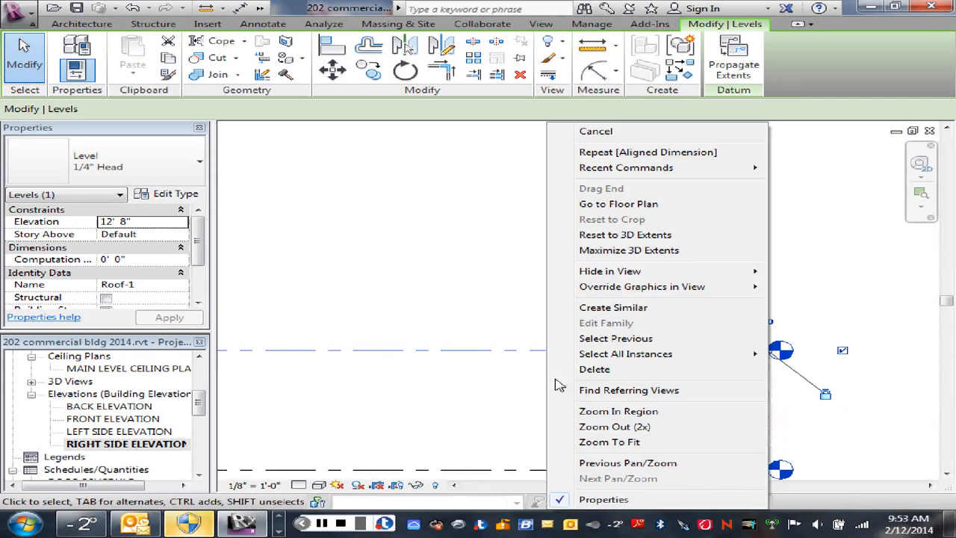
{"action": "left_click", "coordinate": [610, 131]}
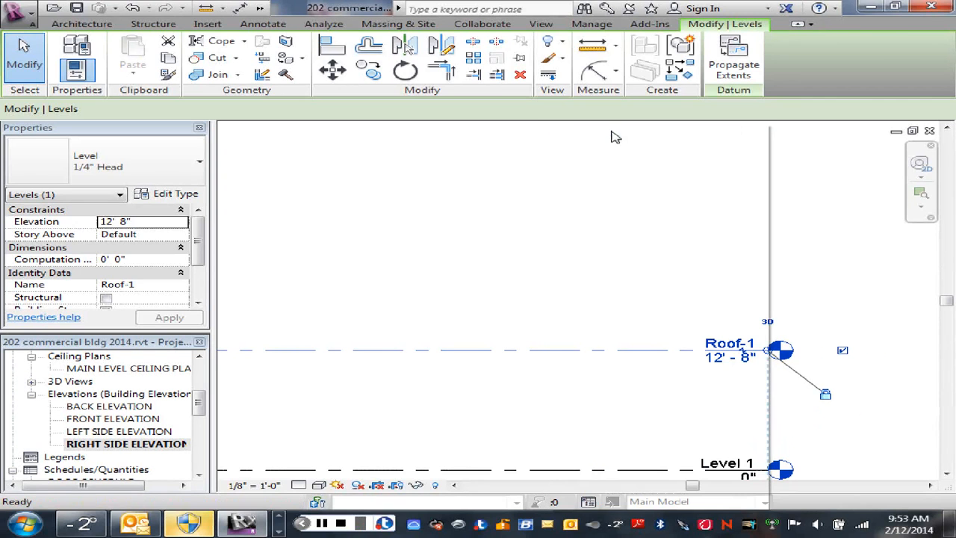
{"action": "left_click", "coordinate": [544, 356]}
{"action": "left_click", "coordinate": [369, 69]}
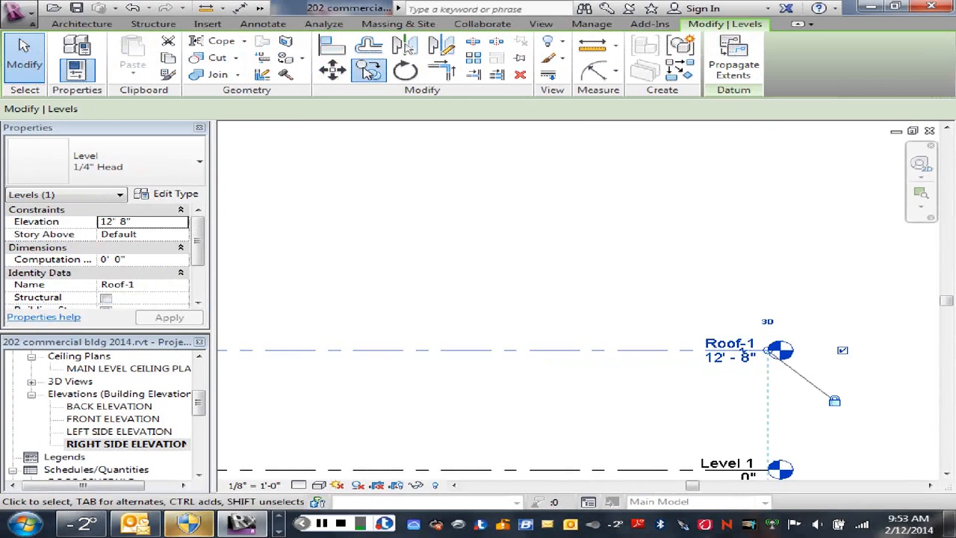
{"action": "left_click", "coordinate": [509, 305]}
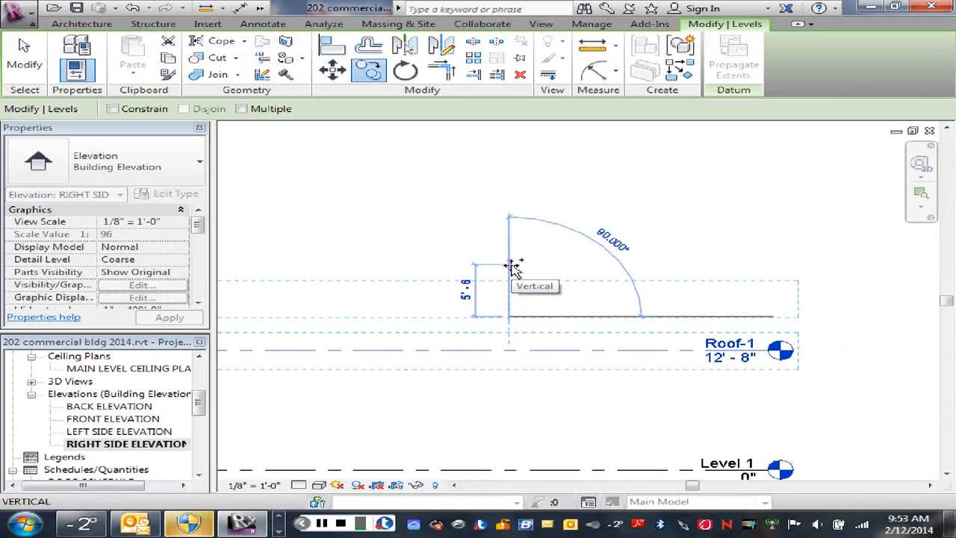
{"action": "scroll", "coordinate": [510, 269], "scroll_direction": "down", "scroll_amount": 1}
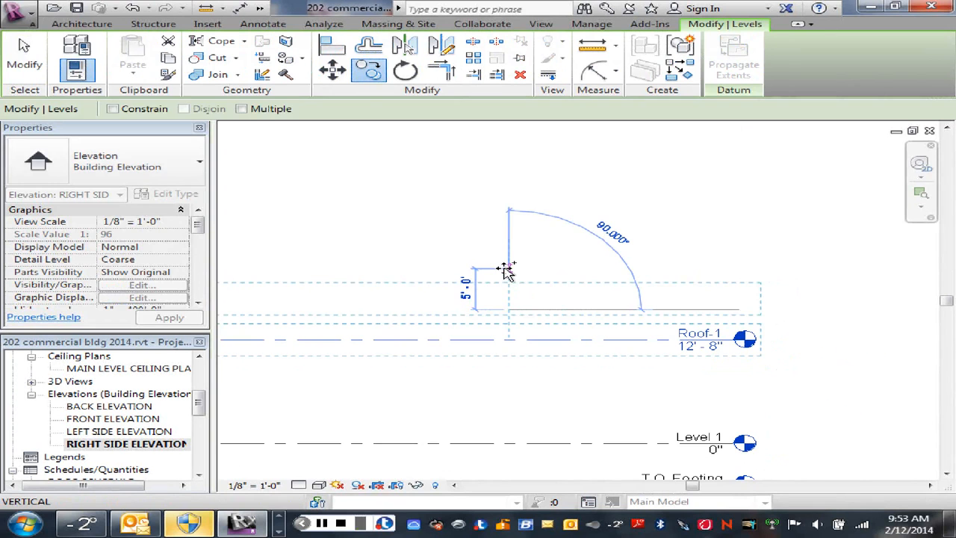
{"action": "left_click", "coordinate": [505, 270]}
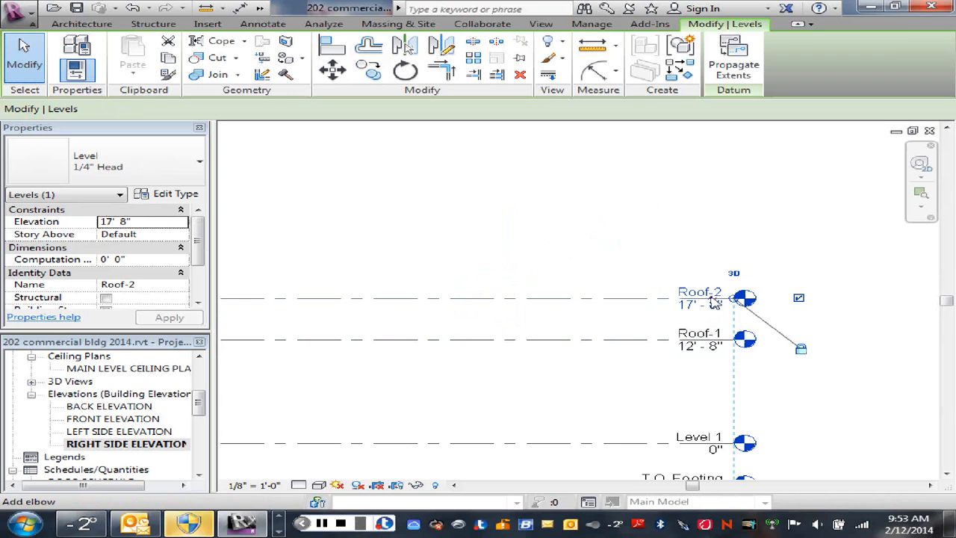
{"action": "left_click", "coordinate": [758, 248]}
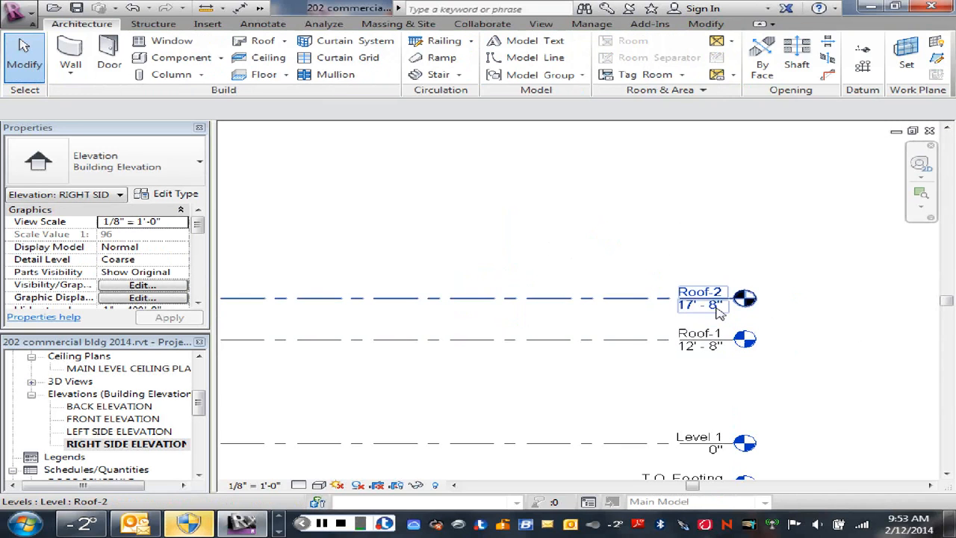
{"action": "scroll", "coordinate": [505, 324], "scroll_direction": "down", "scroll_amount": 5}
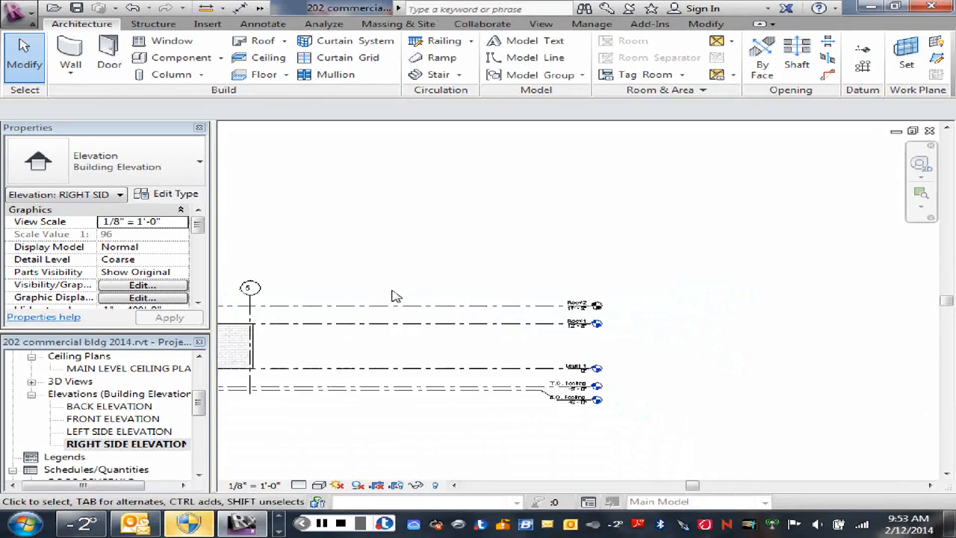
{"action": "scroll", "coordinate": [457, 328], "scroll_direction": "up", "scroll_amount": 4}
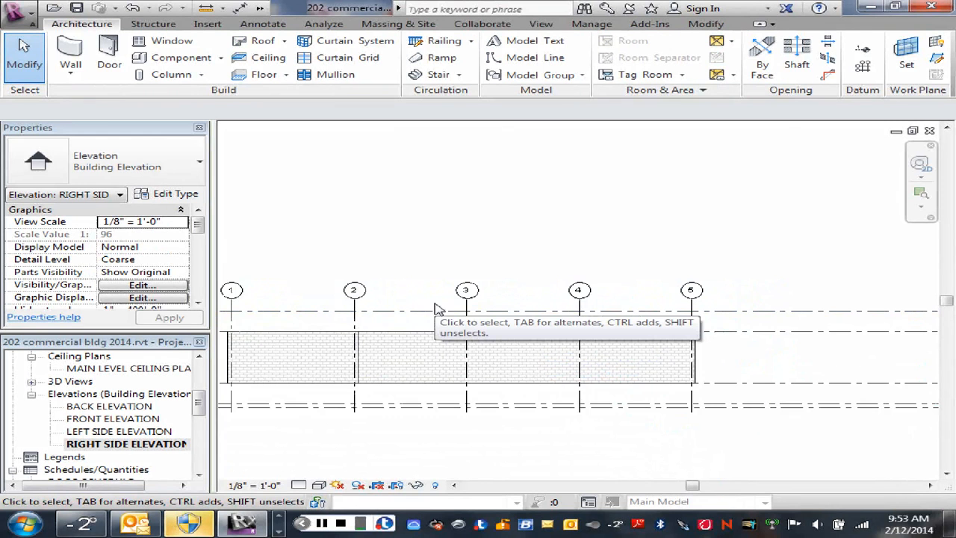
{"action": "scroll", "coordinate": [429, 310], "scroll_direction": "down", "scroll_amount": 2}
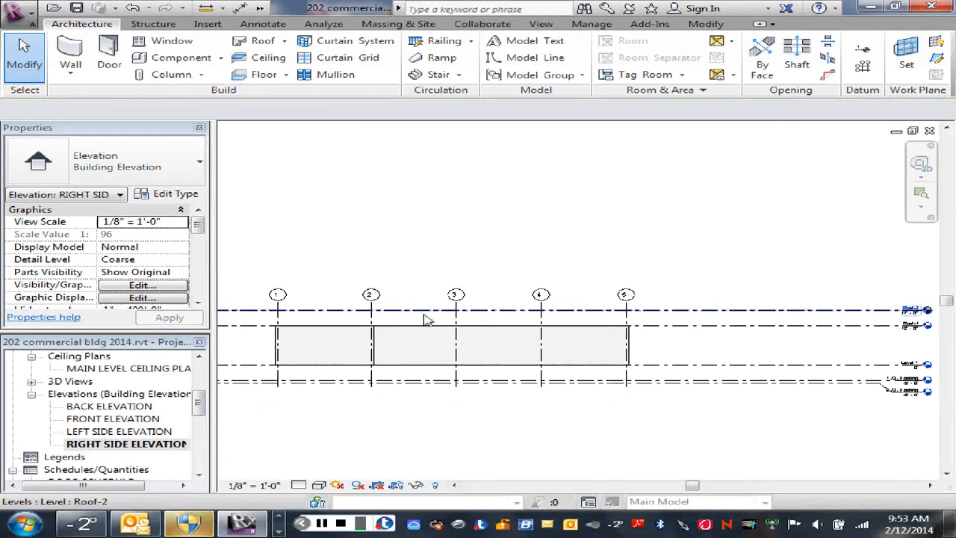
{"action": "scroll", "coordinate": [448, 325], "scroll_direction": "down", "scroll_amount": 1}
{"action": "scroll", "coordinate": [474, 345], "scroll_direction": "down", "scroll_amount": 1}
{"action": "left_click_drag", "start_coordinate": [448, 337], "coordinate": [439, 337]}
{"action": "left_click", "coordinate": [408, 224]}
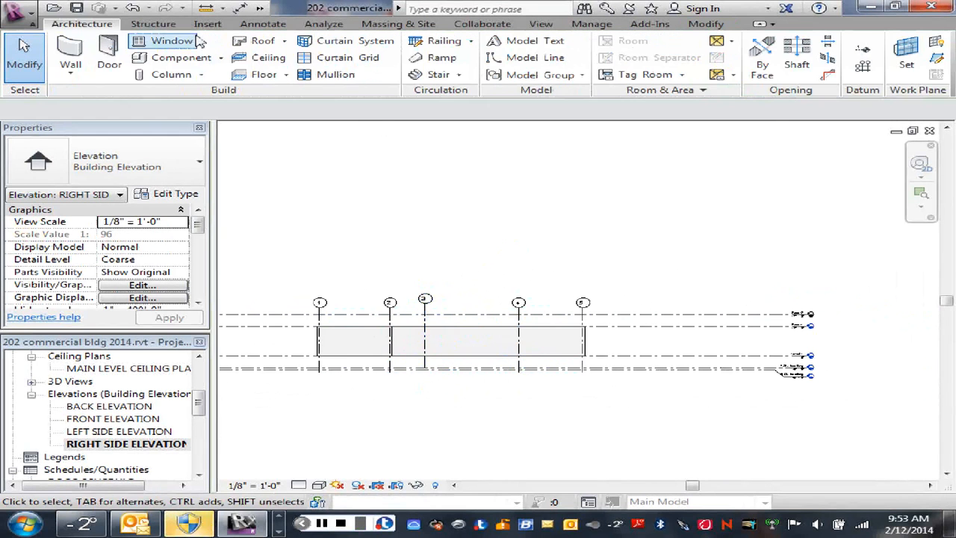
{"action": "left_click", "coordinate": [132, 9]}
Step: Set the elevation of the Roof-2 level to 15'-8"
{"action": "middle_click_drag", "start_coordinate": [465, 253], "coordinate": [433, 217]}
{"action": "scroll", "coordinate": [448, 277], "scroll_direction": "up", "scroll_amount": 1}
{"action": "scroll", "coordinate": [444, 247], "scroll_direction": "up", "scroll_amount": 1}
{"action": "middle_click_drag", "start_coordinate": [495, 232], "coordinate": [514, 237]}
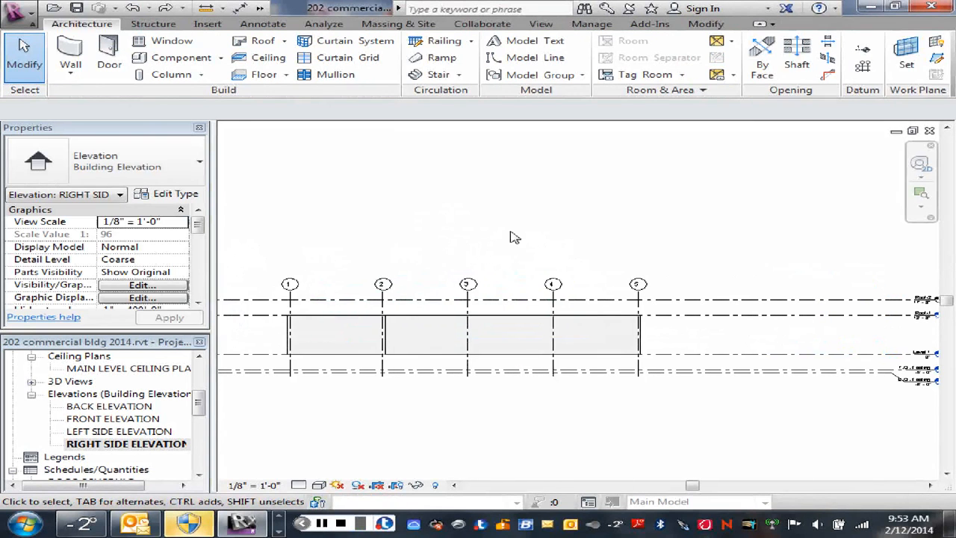
{"action": "scroll", "coordinate": [694, 242], "scroll_direction": "down", "scroll_amount": 1}
{"action": "middle_click_drag", "start_coordinate": [694, 242], "coordinate": [760, 294]}
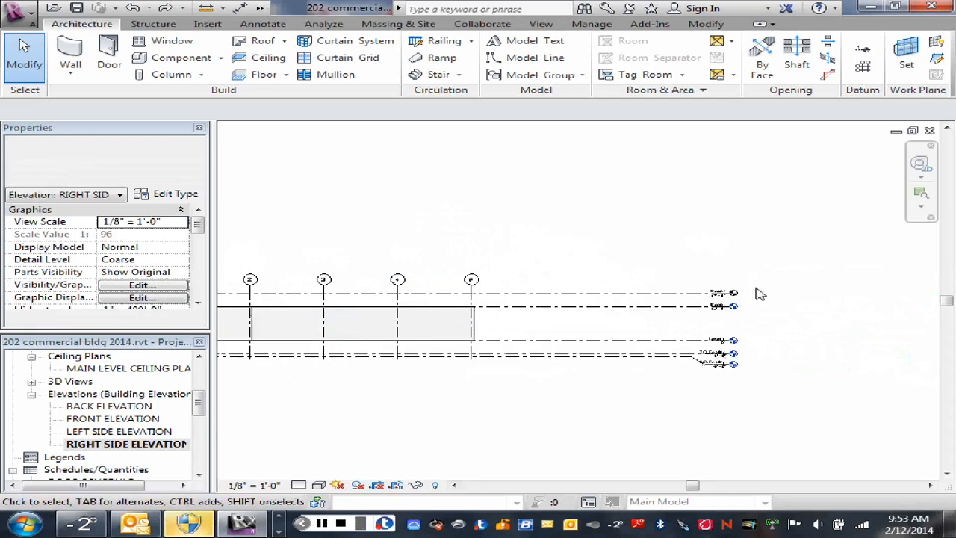
{"action": "scroll", "coordinate": [747, 295], "scroll_direction": "up", "scroll_amount": 5}
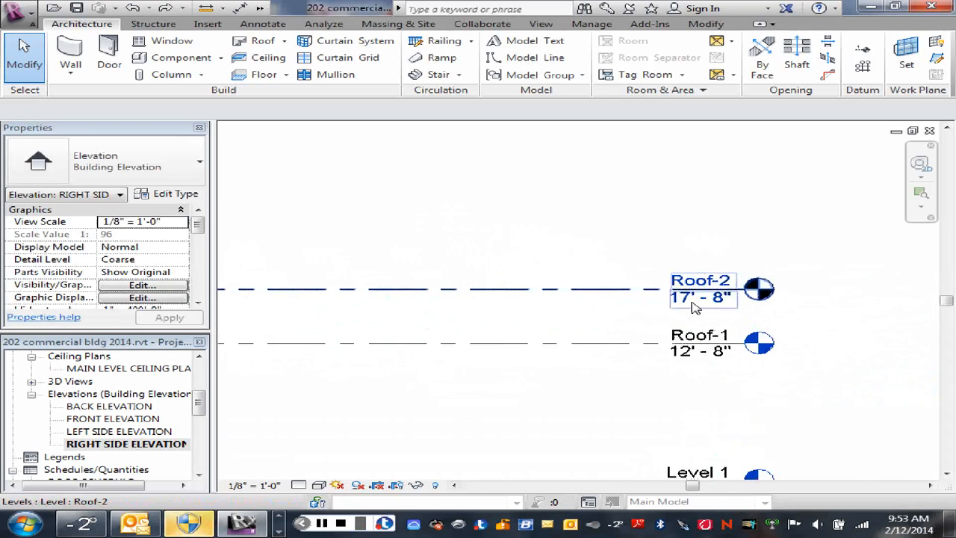
{"action": "double_click", "coordinate": [694, 308]}
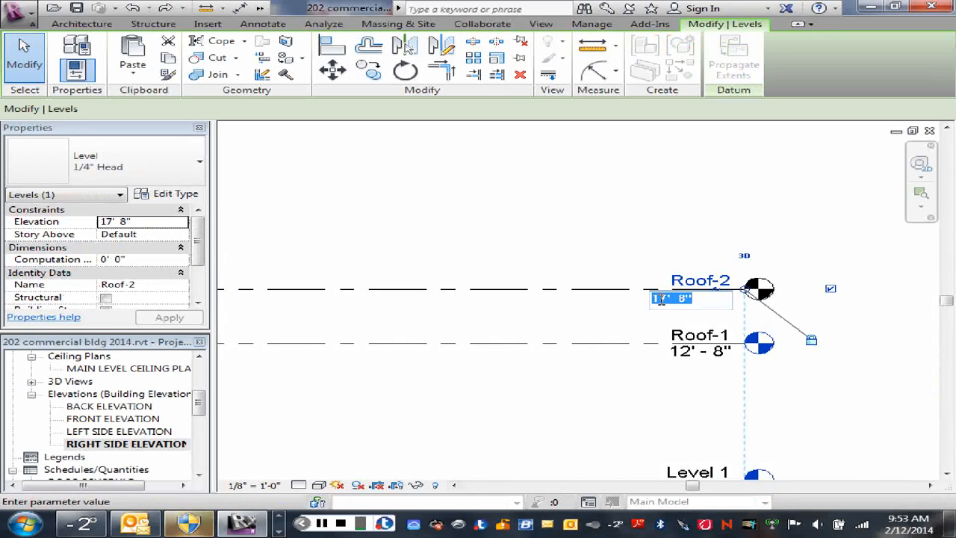
{"action": "left_click_drag", "start_coordinate": [660, 299], "coordinate": [666, 299]}
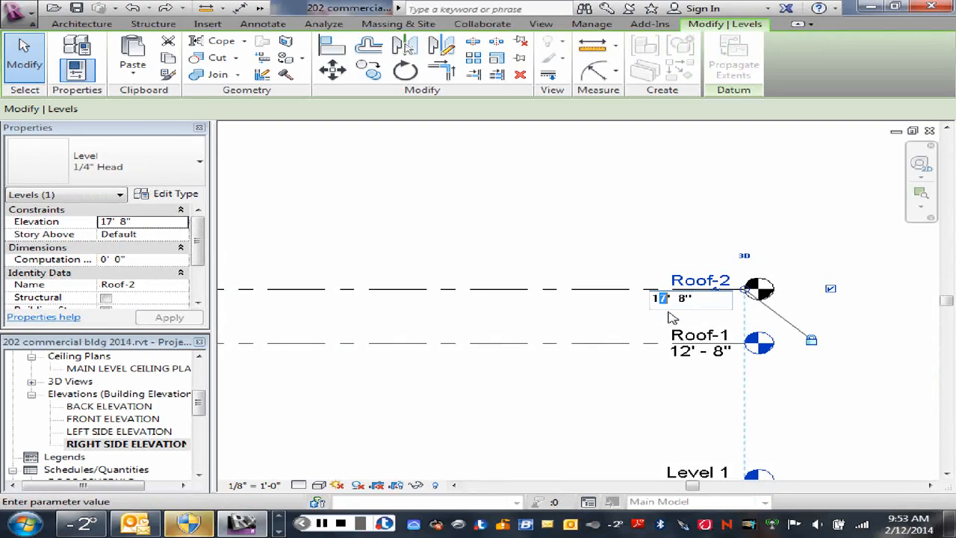
{"action": "type", "text": "5"}
{"action": "key", "text": "Return"}
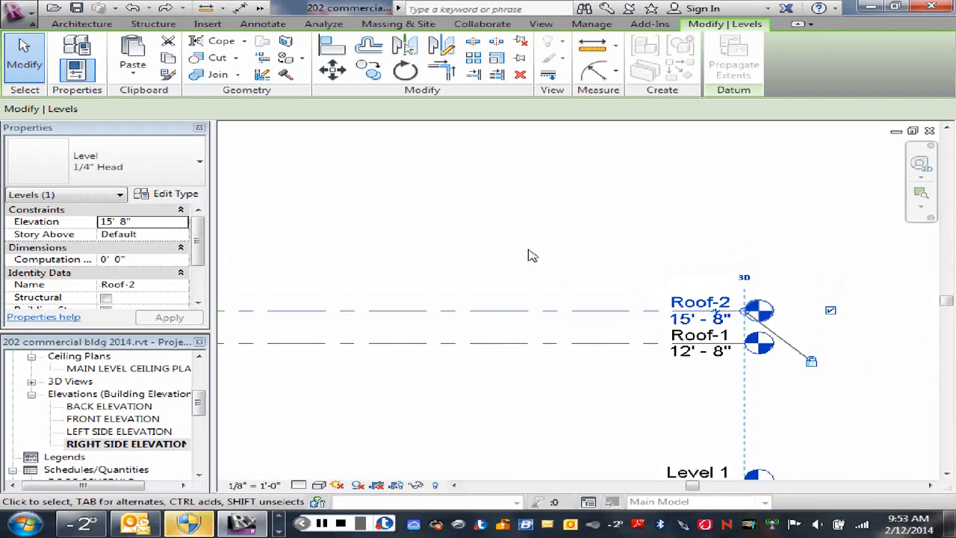
Step: Examine how the roof, floor and footing level lines relate to the brick wall and grid lines in the elevation
{"action": "scroll", "coordinate": [532, 256], "scroll_direction": "down", "scroll_amount": 3}
{"action": "middle_click_drag", "start_coordinate": [478, 247], "coordinate": [696, 252]}
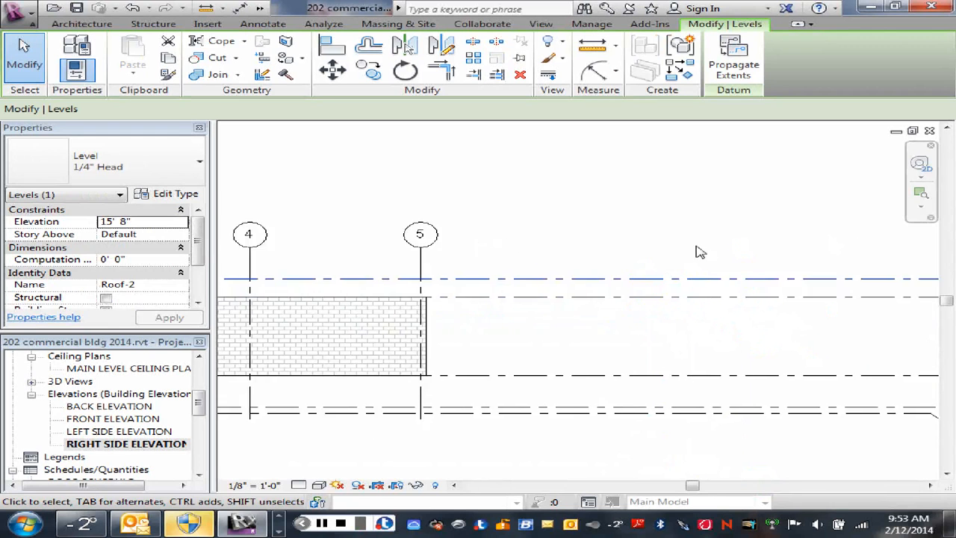
{"action": "scroll", "coordinate": [604, 247], "scroll_direction": "down", "scroll_amount": 1}
{"action": "scroll", "coordinate": [603, 247], "scroll_direction": "down", "scroll_amount": 1}
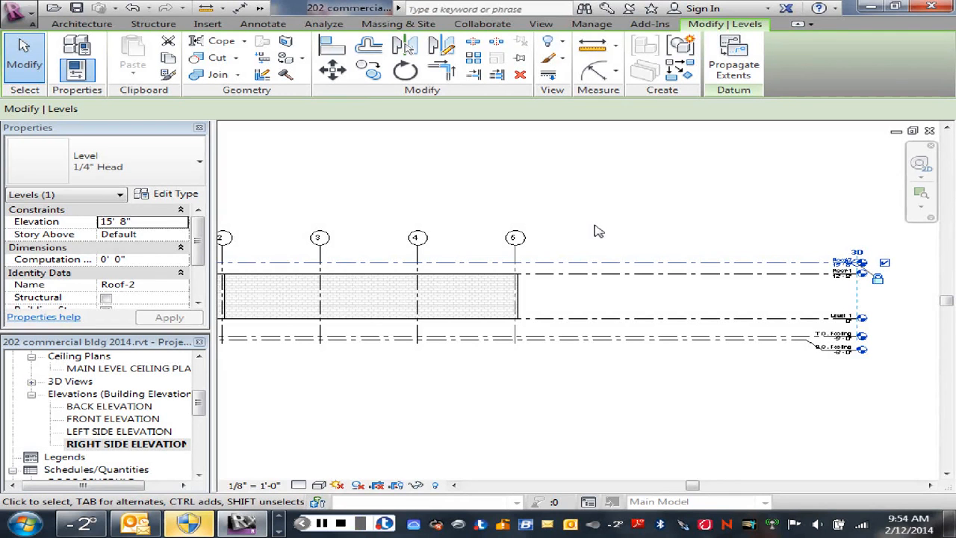
{"action": "scroll", "coordinate": [597, 232], "scroll_direction": "down", "scroll_amount": 1}
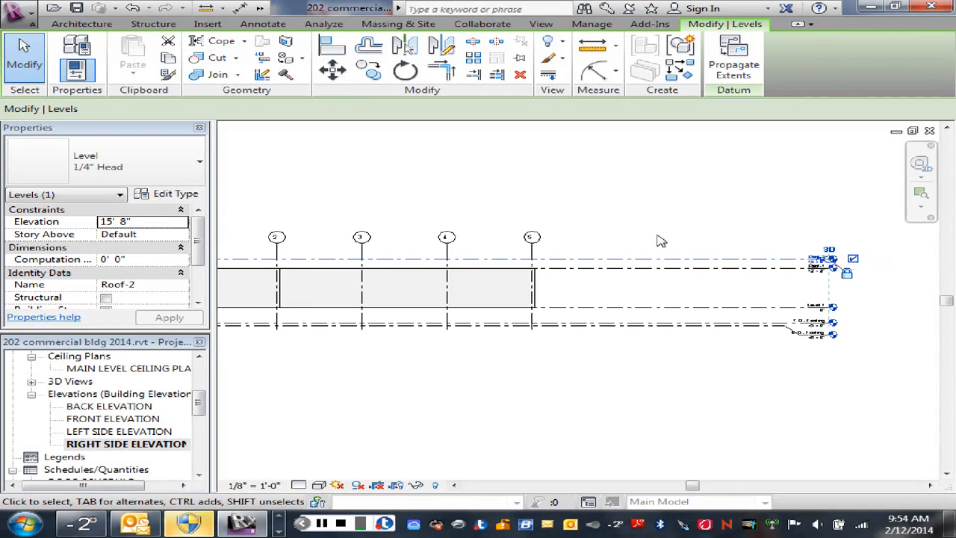
{"action": "scroll", "coordinate": [660, 240], "scroll_direction": "down", "scroll_amount": 1}
{"action": "scroll", "coordinate": [661, 241], "scroll_direction": "down", "scroll_amount": 1}
{"action": "scroll", "coordinate": [625, 316], "scroll_direction": "up", "scroll_amount": 2}
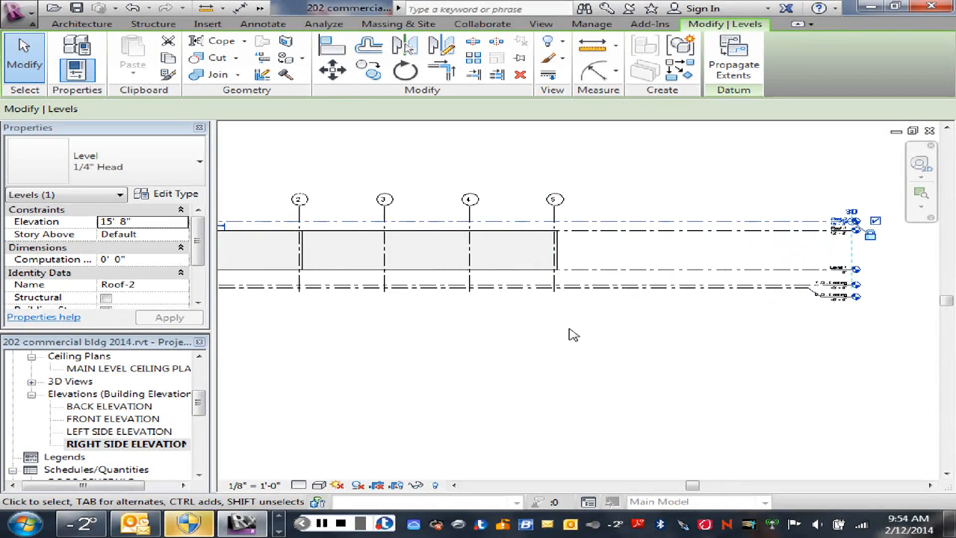
{"action": "scroll", "coordinate": [568, 303], "scroll_direction": "up", "scroll_amount": 2}
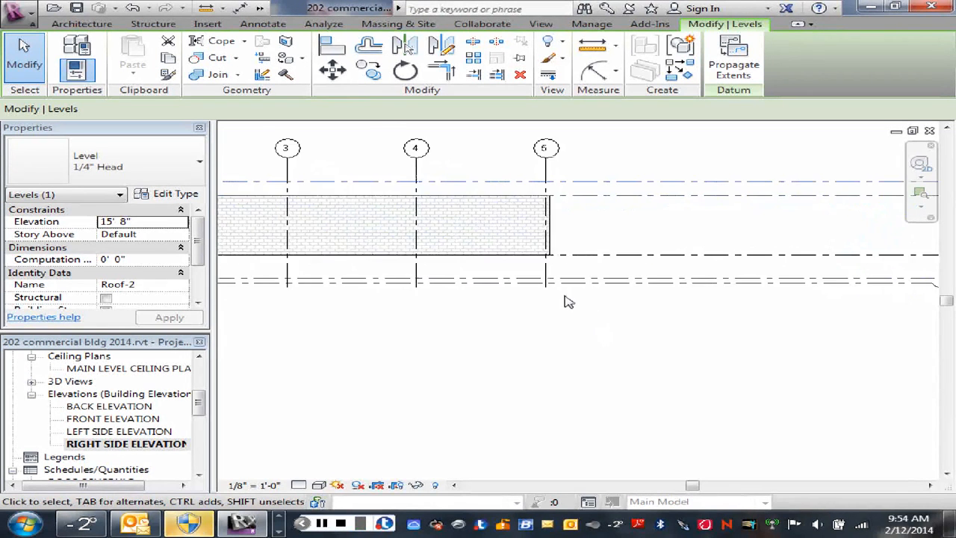
{"action": "scroll", "coordinate": [565, 301], "scroll_direction": "up", "scroll_amount": 2}
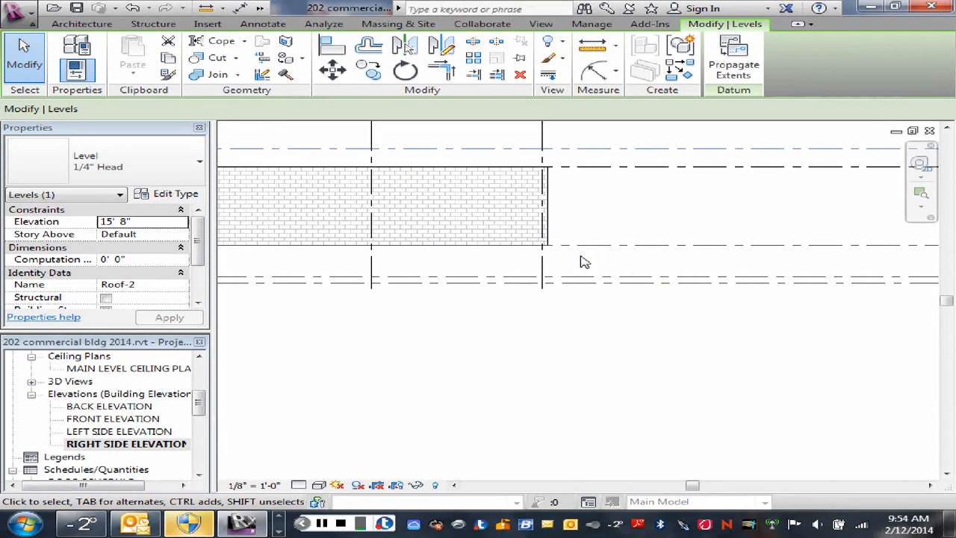
{"action": "scroll", "coordinate": [584, 263], "scroll_direction": "down", "scroll_amount": 2}
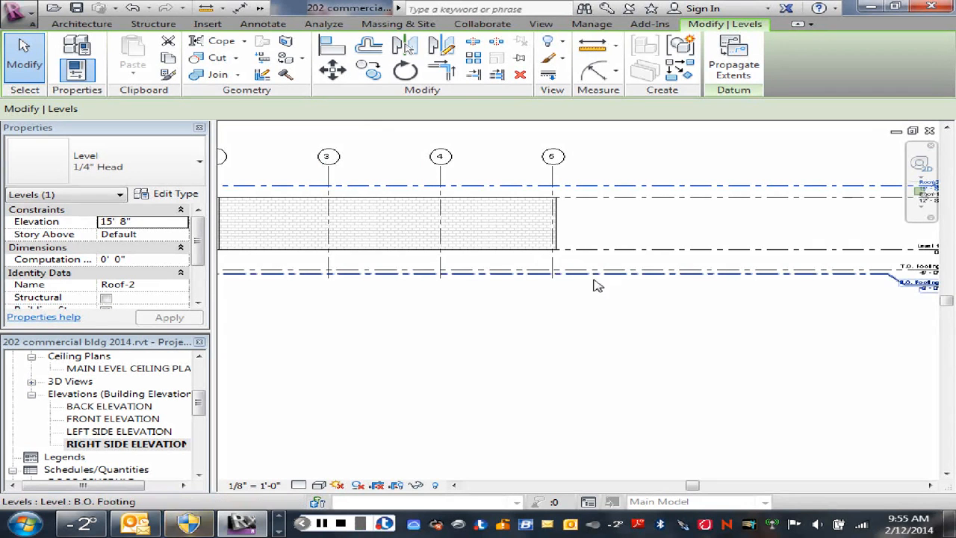
{"action": "scroll", "coordinate": [595, 282], "scroll_direction": "down", "scroll_amount": 1}
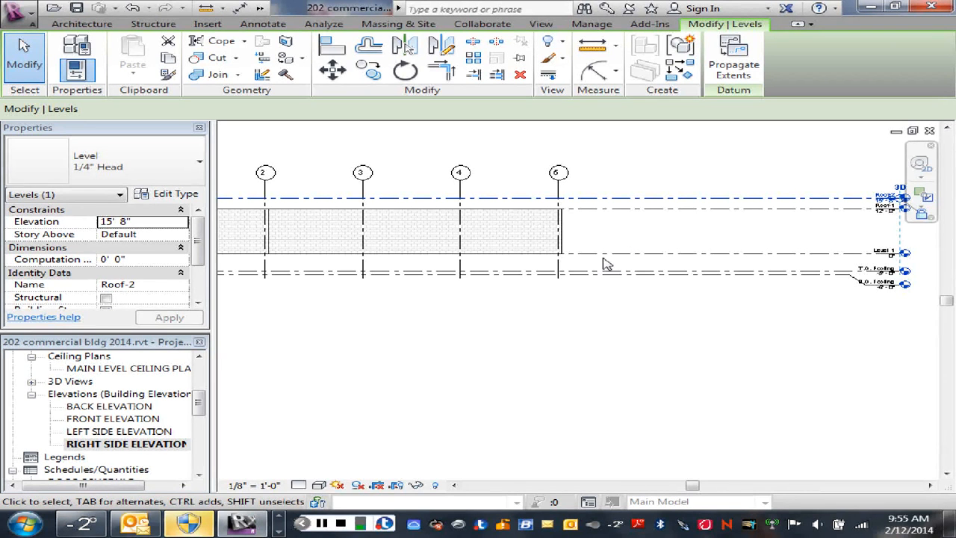
{"action": "scroll", "coordinate": [597, 264], "scroll_direction": "up", "scroll_amount": 2}
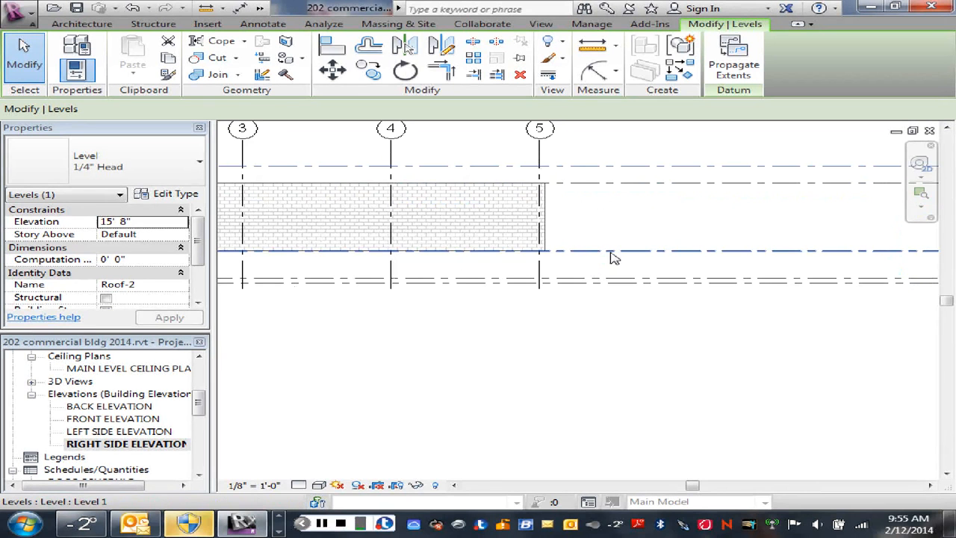
Step: Examine the labels and elevations of Level 1, T.O. Footing and B.O. Footing at the end of the level lines
{"action": "scroll", "coordinate": [679, 269], "scroll_direction": "down", "scroll_amount": 1}
{"action": "middle_click_drag", "start_coordinate": [804, 291], "coordinate": [619, 324]}
{"action": "scroll", "coordinate": [779, 278], "scroll_direction": "up", "scroll_amount": 1}
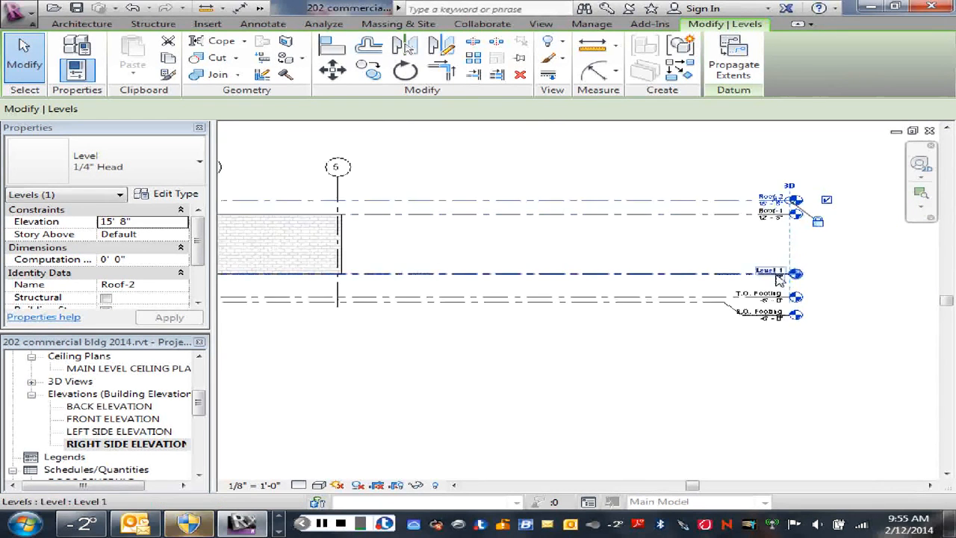
{"action": "scroll", "coordinate": [779, 278], "scroll_direction": "up", "scroll_amount": 2}
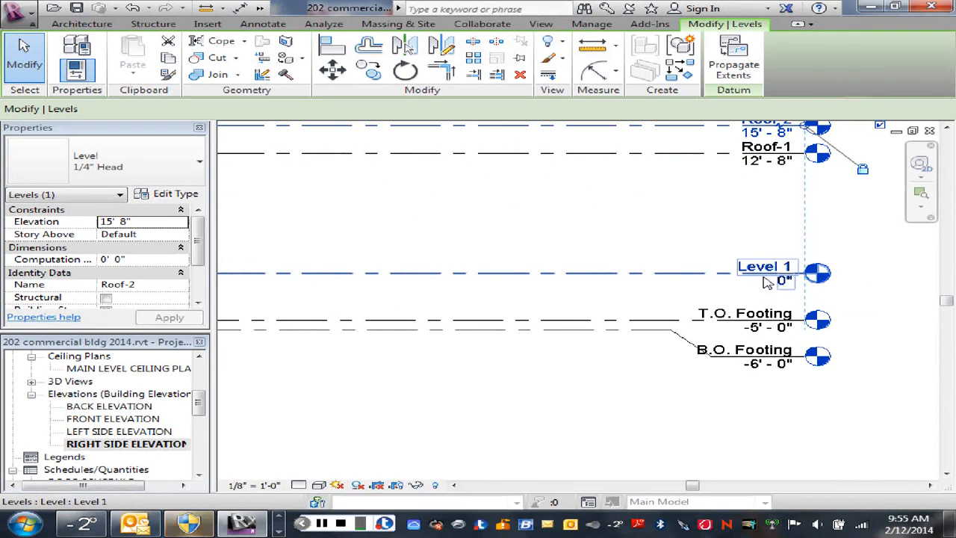
{"action": "scroll", "coordinate": [767, 283], "scroll_direction": "up", "scroll_amount": 1}
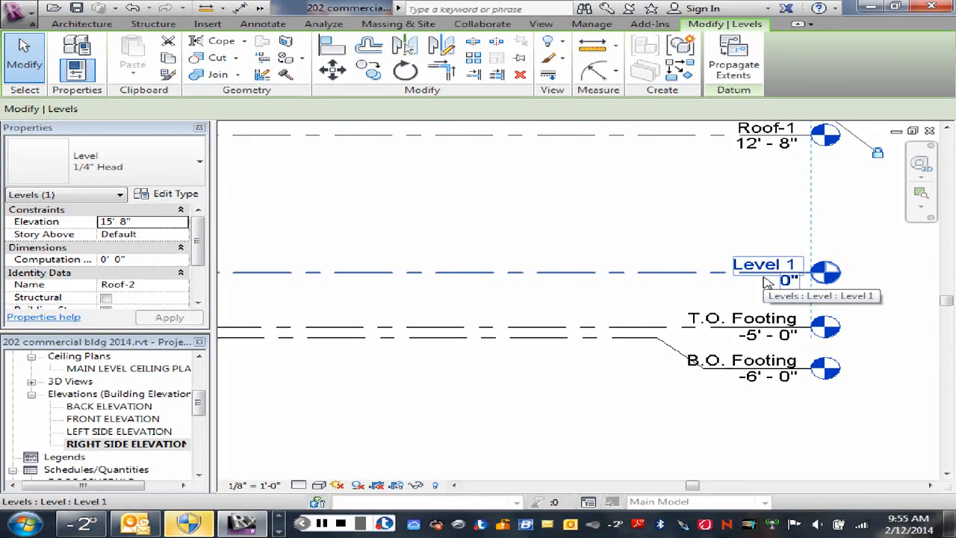
{"action": "scroll", "coordinate": [615, 299], "scroll_direction": "down", "scroll_amount": 1}
{"action": "middle_click_drag", "start_coordinate": [625, 297], "coordinate": [764, 295]}
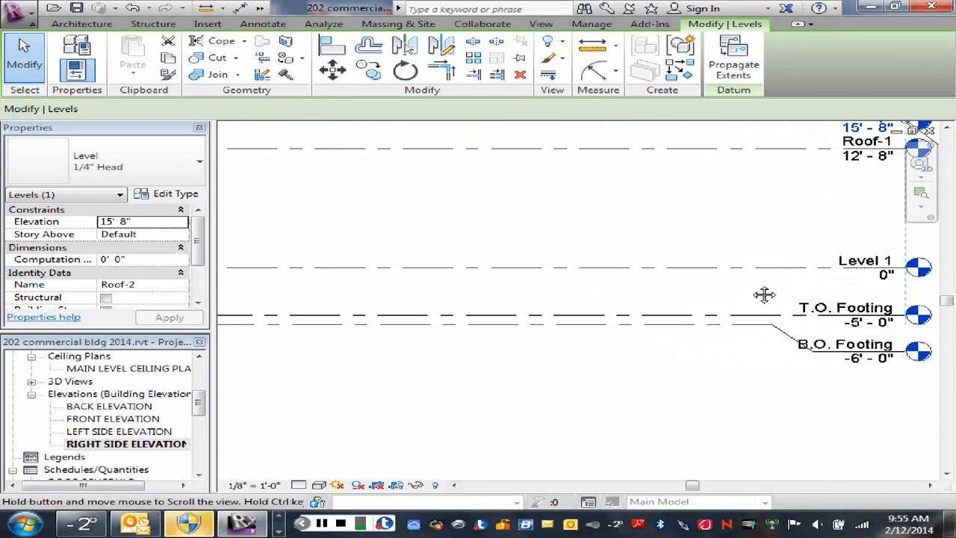
{"action": "scroll", "coordinate": [670, 299], "scroll_direction": "down", "scroll_amount": 2}
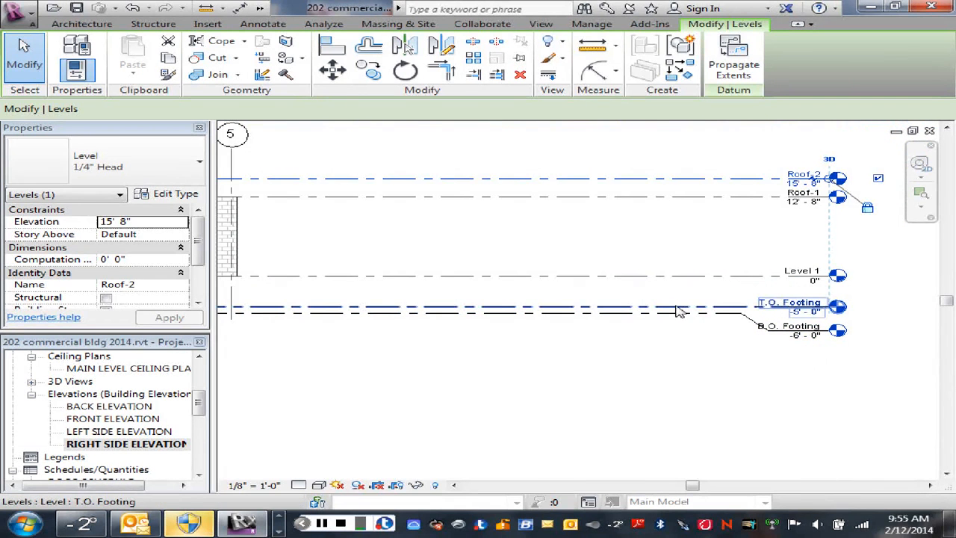
Step: Set the elevation of the B.O. Footing level to -11'-0"
{"action": "left_click", "coordinate": [675, 314]}
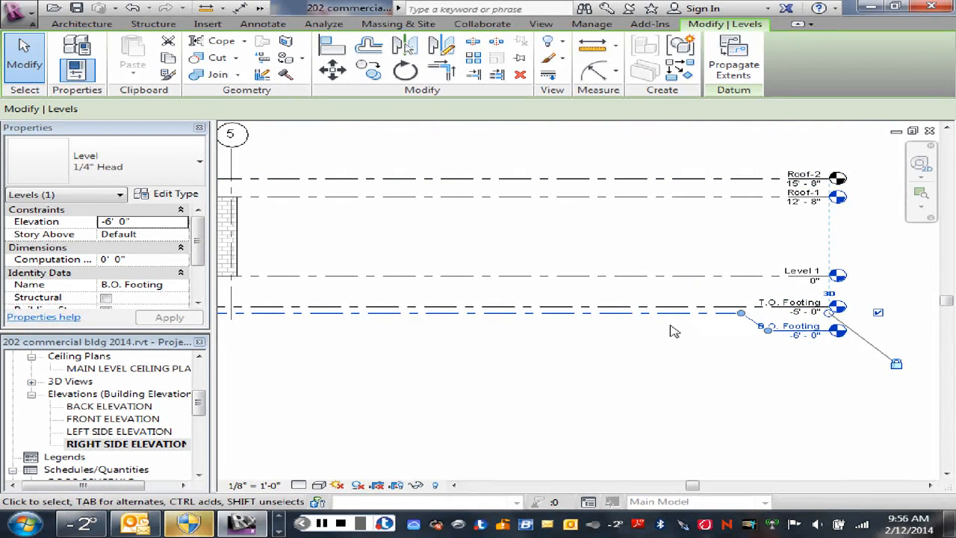
{"action": "left_click", "coordinate": [800, 337]}
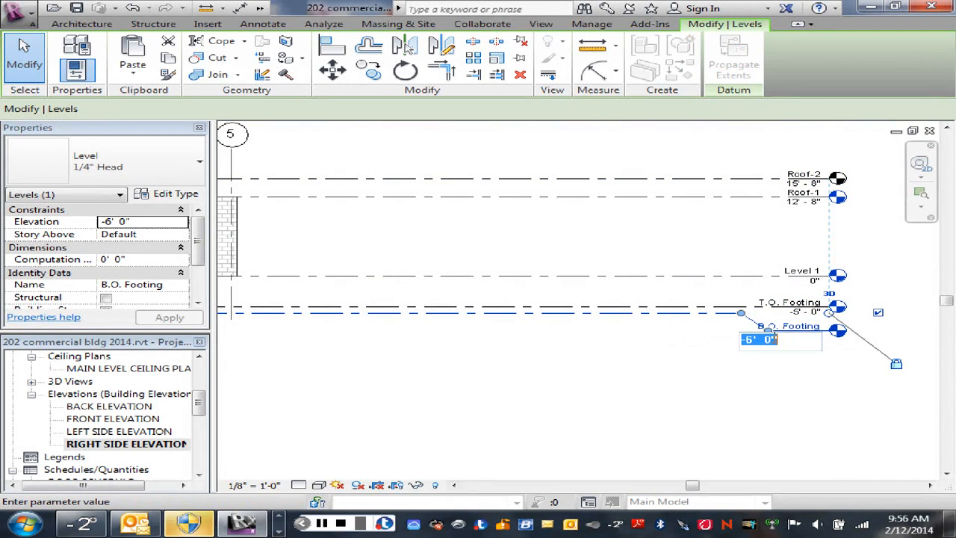
{"action": "left_click", "coordinate": [749, 340]}
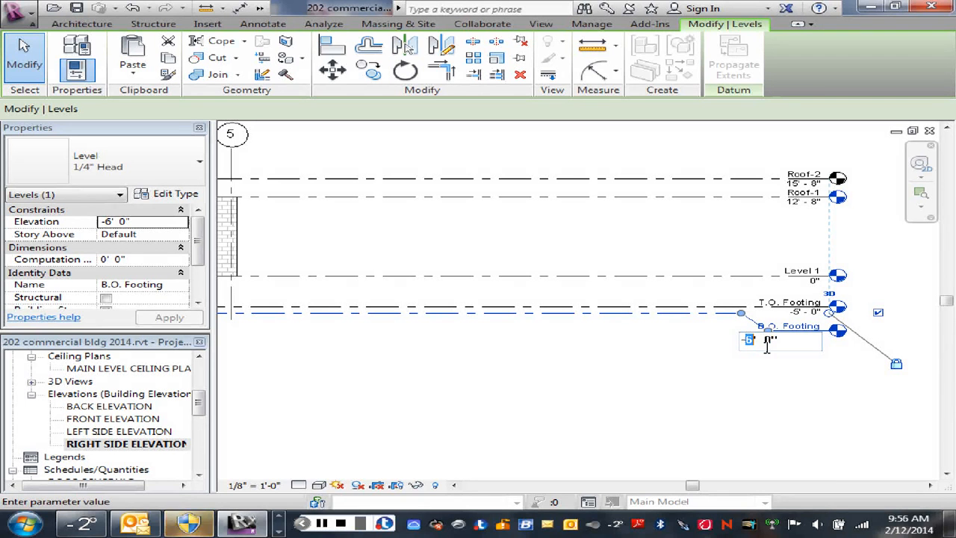
{"action": "type", "text": "11"}
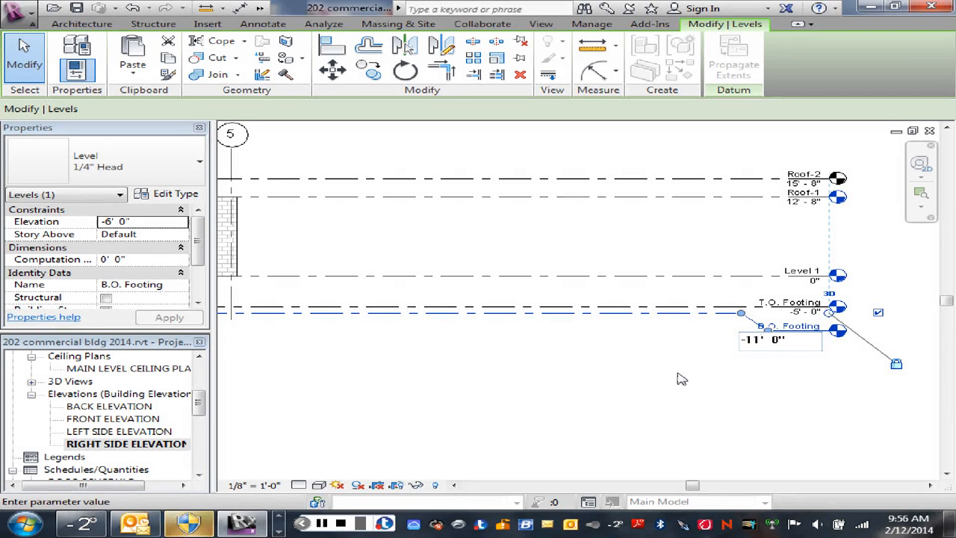
{"action": "key", "text": "Return"}
Step: Set the elevation of the T.O. Footing level to -10'-0" and clear the selection
{"action": "left_click", "coordinate": [793, 306]}
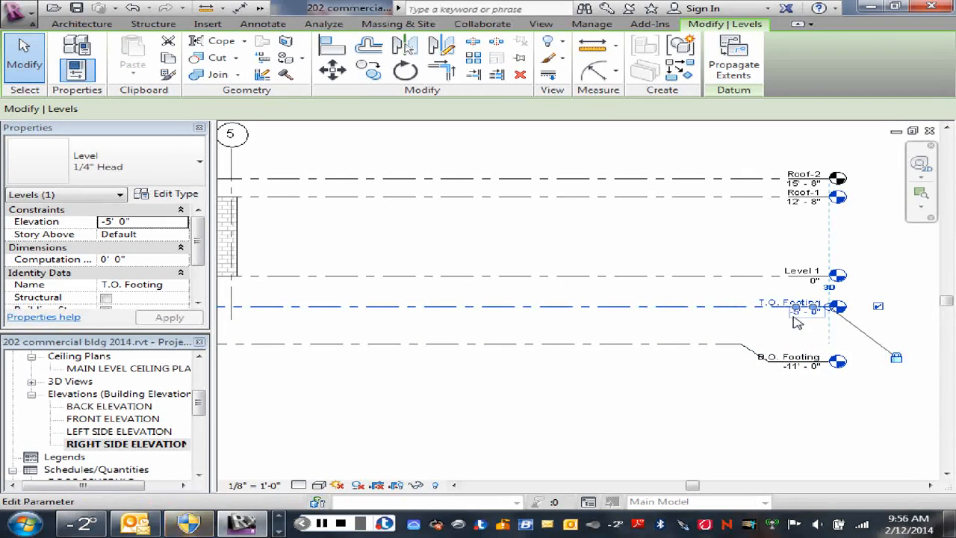
{"action": "left_click", "coordinate": [801, 310]}
{"action": "left_click", "coordinate": [749, 315]}
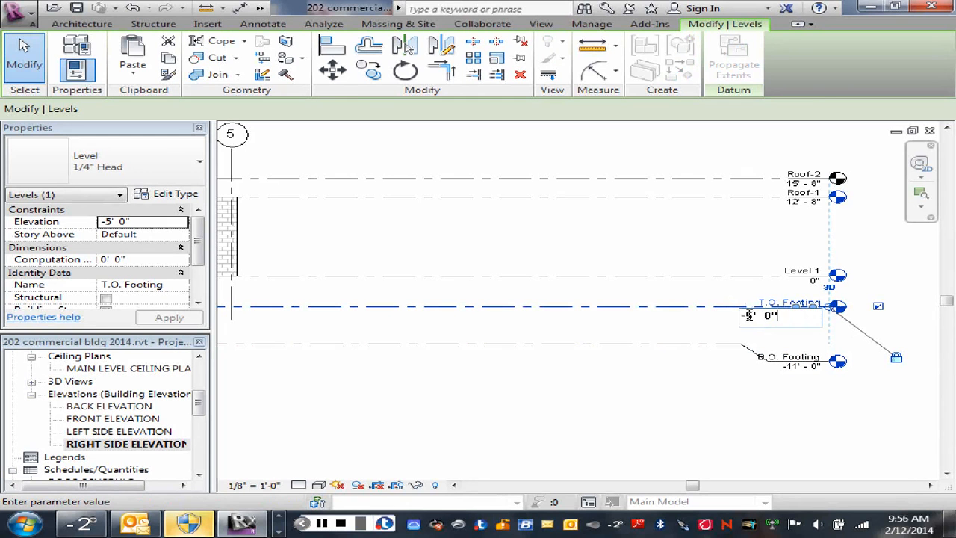
{"action": "double_click", "coordinate": [749, 315]}
{"action": "type", "text": "10"}
{"action": "key", "text": "Return"}
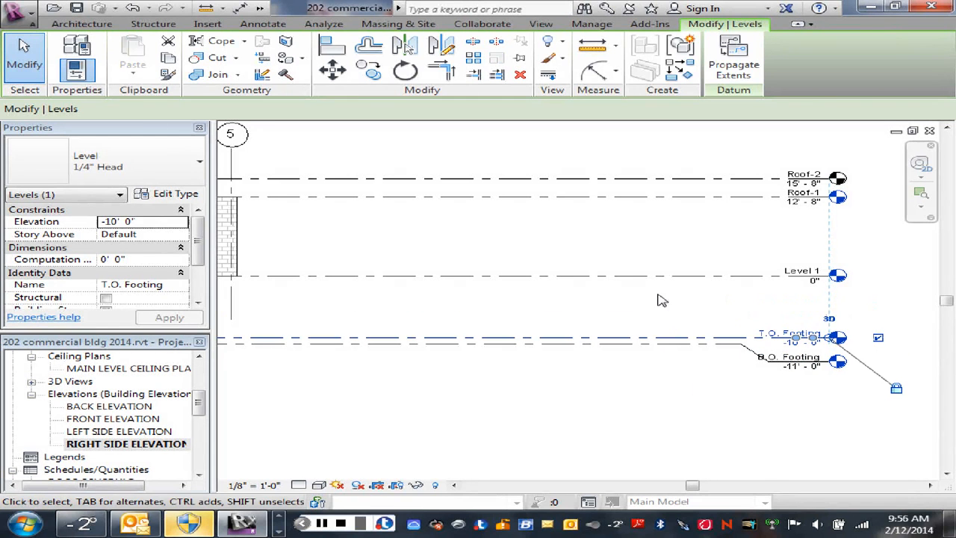
{"action": "left_click", "coordinate": [662, 300]}
Step: Copy the T.O. Footing level 4" upward and clear the selection
{"action": "middle_click_drag", "start_coordinate": [518, 322], "coordinate": [396, 271]}
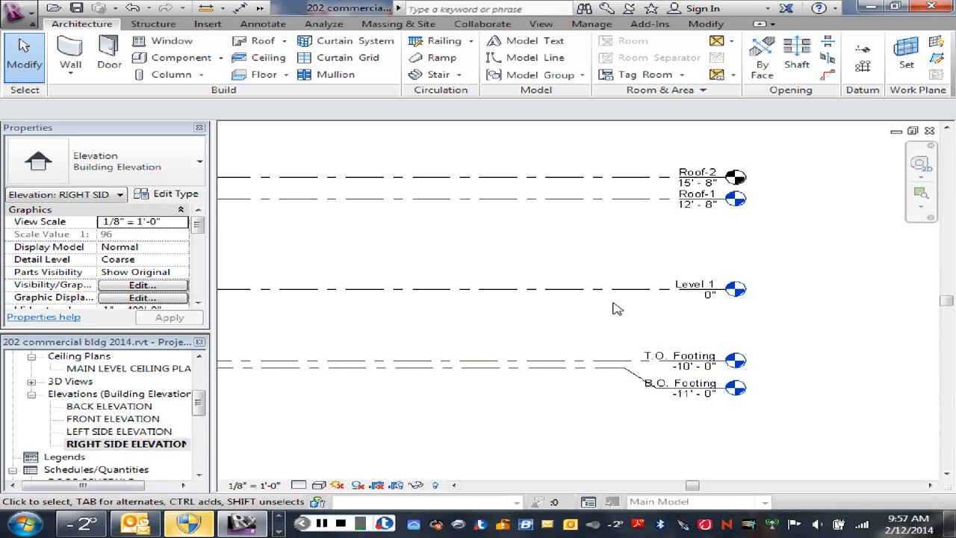
{"action": "scroll", "coordinate": [623, 319], "scroll_direction": "down", "scroll_amount": 4}
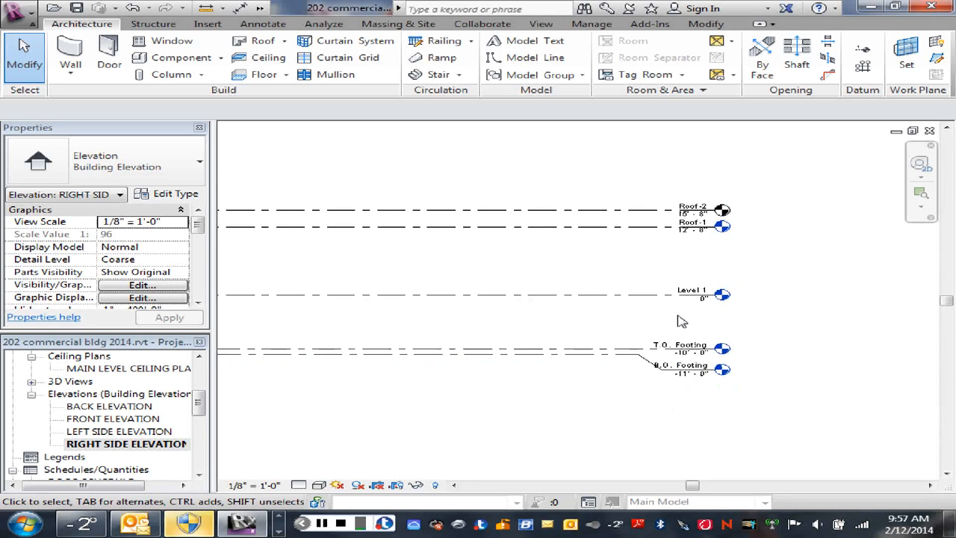
{"action": "middle_click_drag", "start_coordinate": [534, 331], "coordinate": [593, 324]}
{"action": "scroll", "coordinate": [635, 326], "scroll_direction": "down", "scroll_amount": 3}
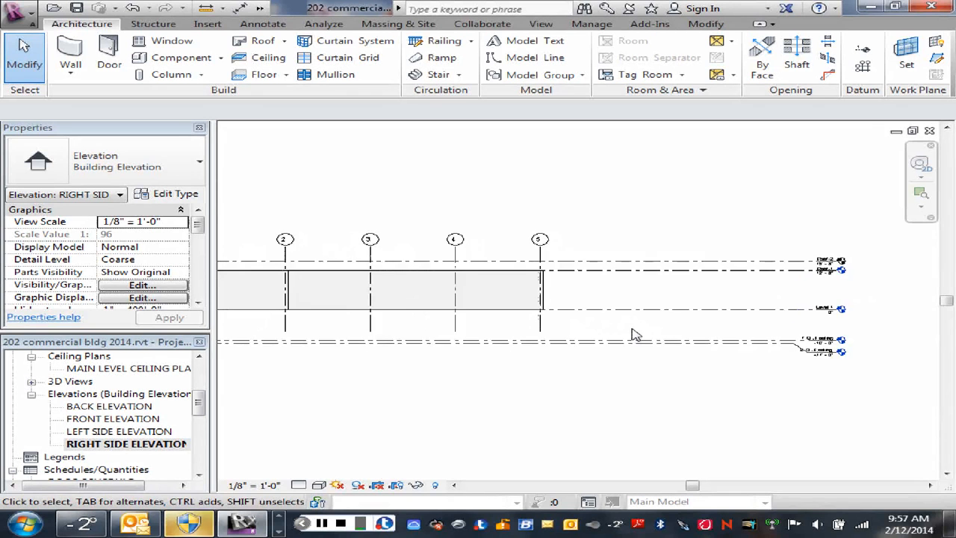
{"action": "scroll", "coordinate": [631, 334], "scroll_direction": "up", "scroll_amount": 2}
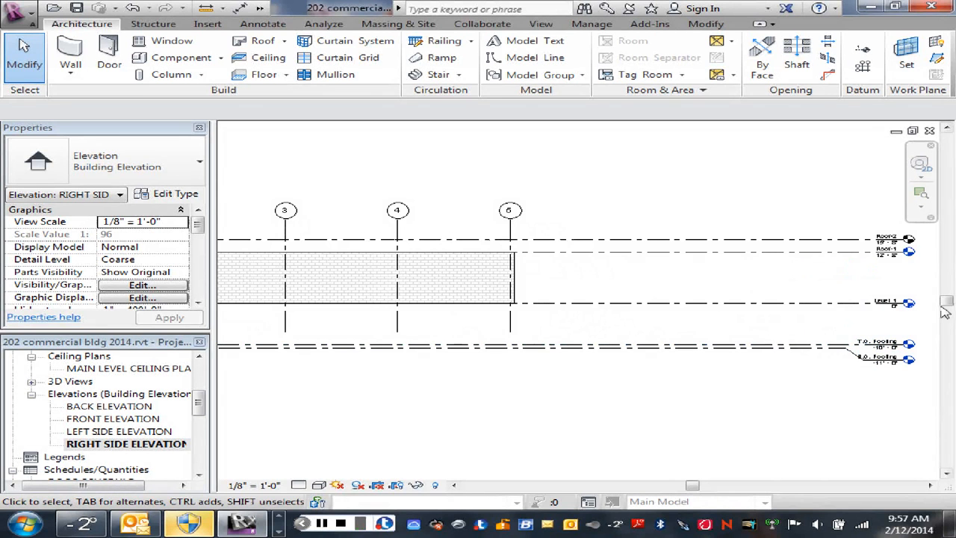
{"action": "left_click", "coordinate": [818, 350]}
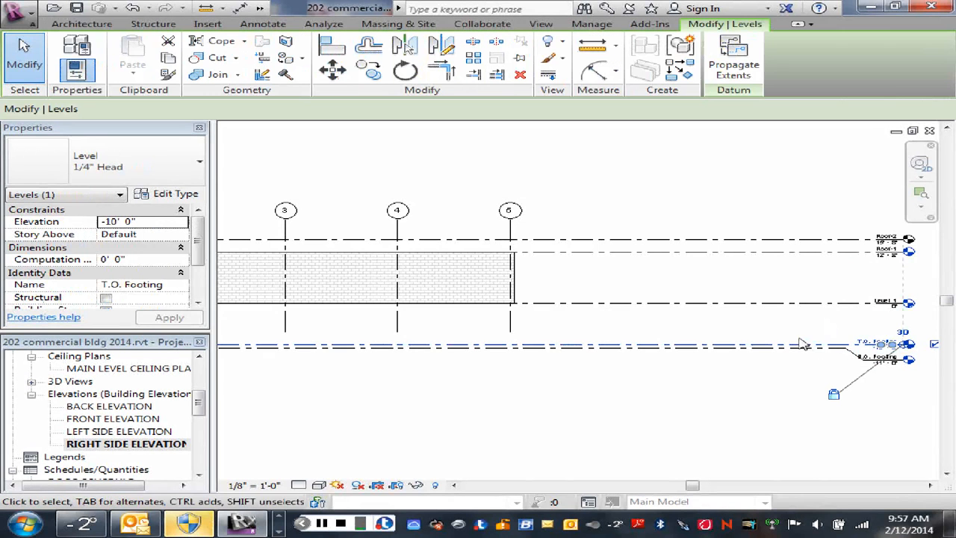
{"action": "left_click", "coordinate": [370, 73]}
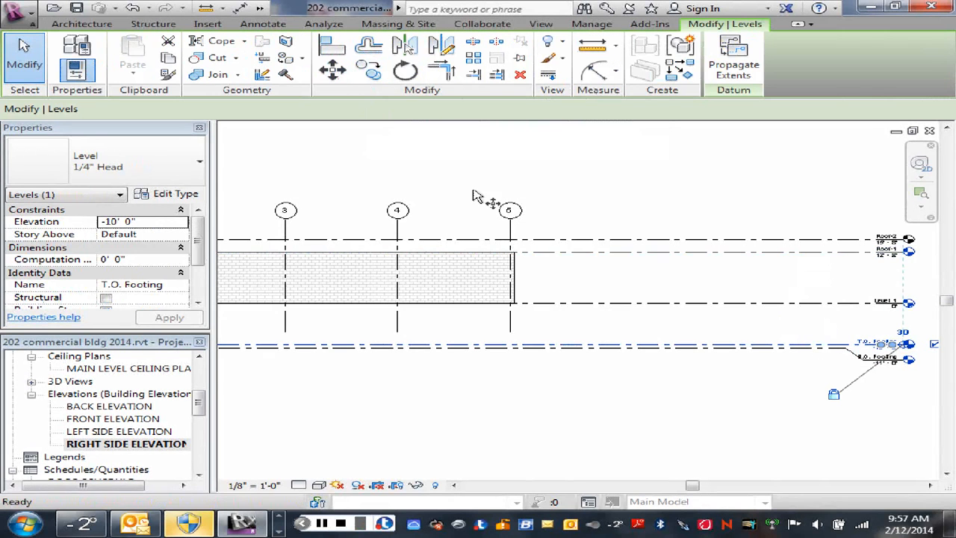
{"action": "left_click", "coordinate": [688, 323]}
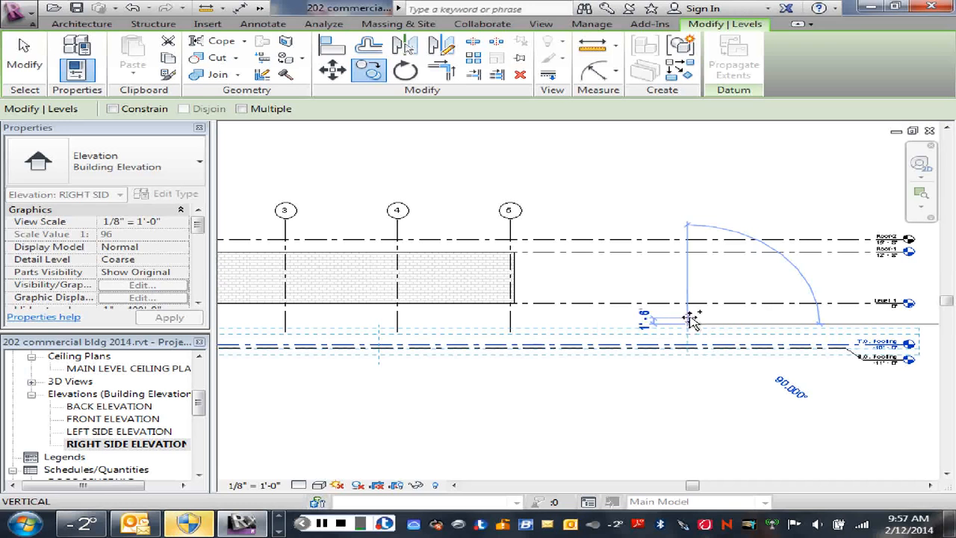
{"action": "type", "text": "4"}
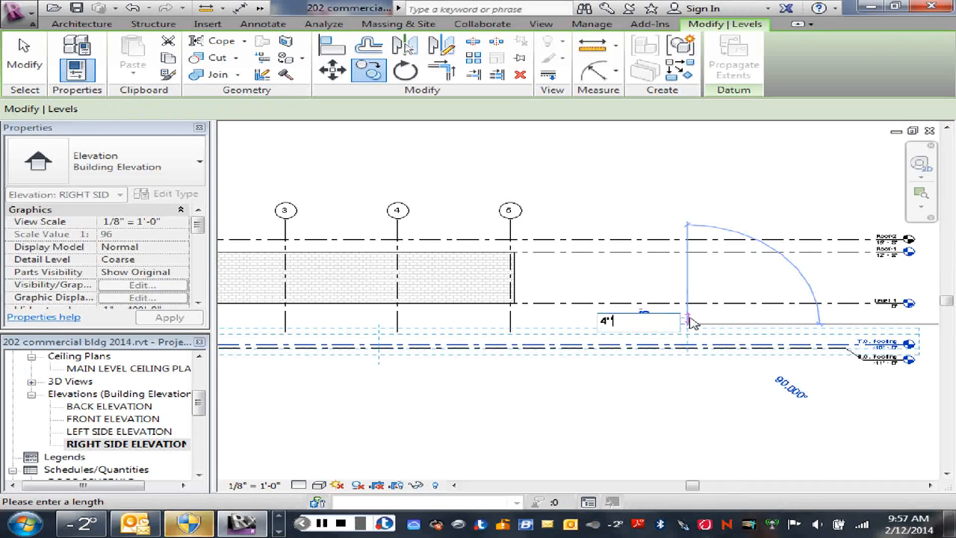
{"action": "key", "text": "Return"}
{"action": "key", "text": "Escape"}
Step: Add an elbow to the copied level, raise its head above the T.O. Footing label and start the bend ahead of the footing labels
{"action": "scroll", "coordinate": [900, 364], "scroll_direction": "up", "scroll_amount": 2}
{"action": "scroll", "coordinate": [900, 363], "scroll_direction": "up", "scroll_amount": 5}
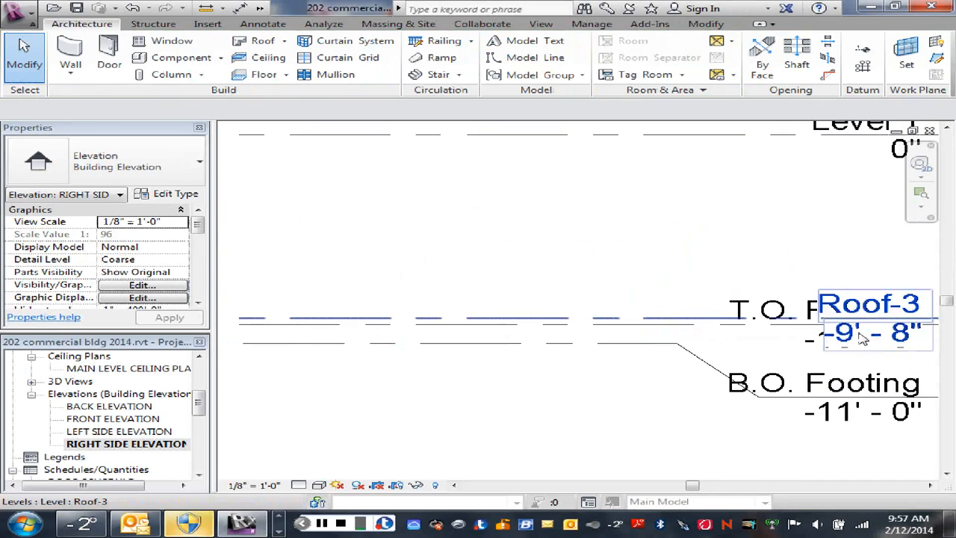
{"action": "middle_click_drag", "start_coordinate": [690, 233], "coordinate": [590, 294]}
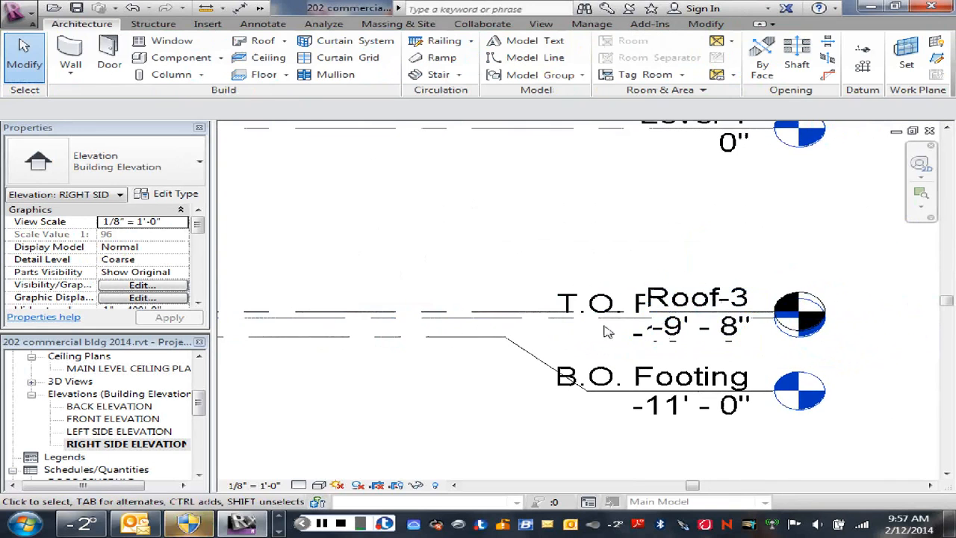
{"action": "left_click", "coordinate": [518, 317]}
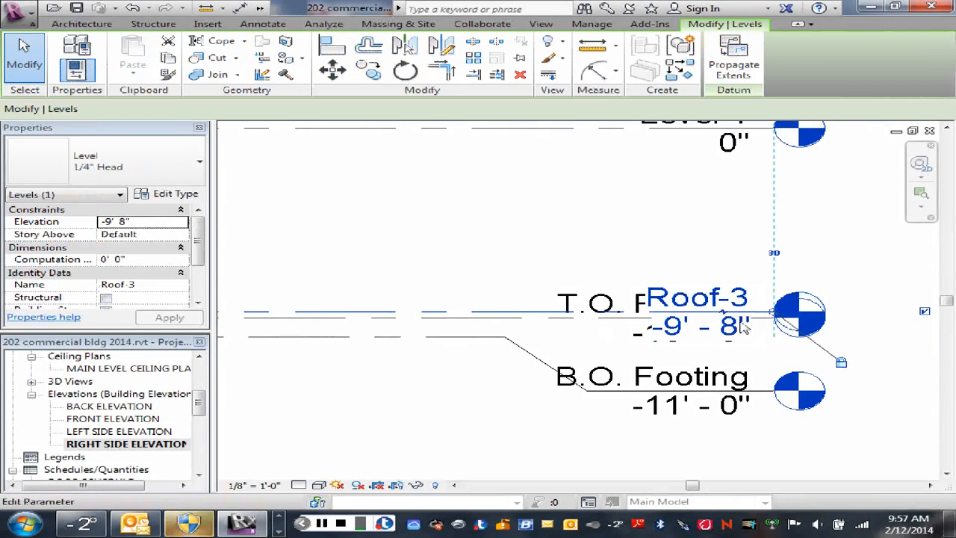
{"action": "left_click", "coordinate": [723, 318]}
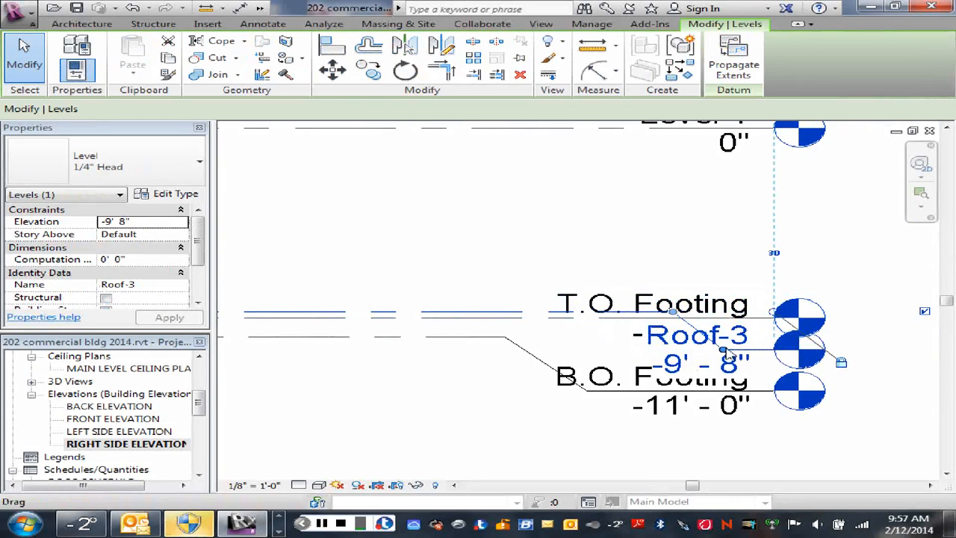
{"action": "left_click_drag", "start_coordinate": [720, 258], "coordinate": [722, 254]}
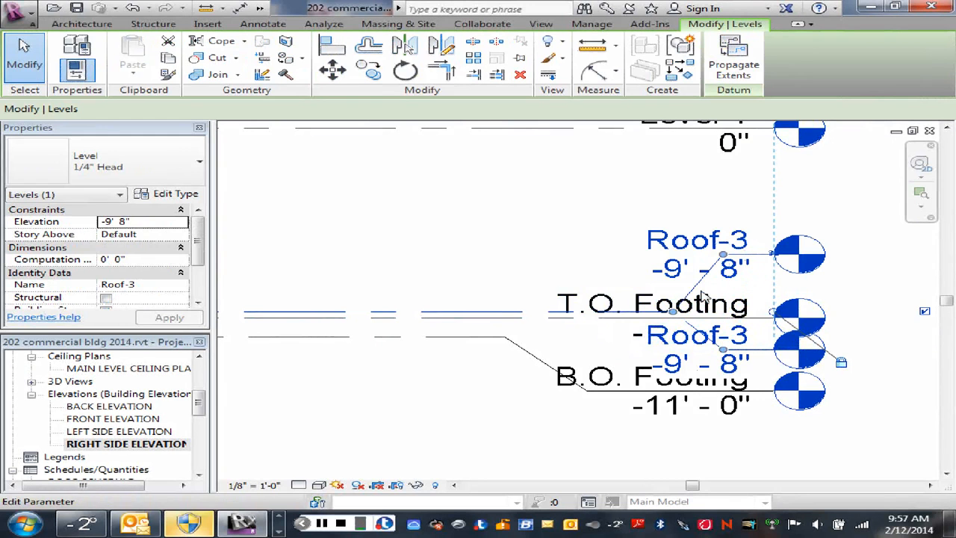
{"action": "left_click_drag", "start_coordinate": [513, 305], "coordinate": [532, 293]}
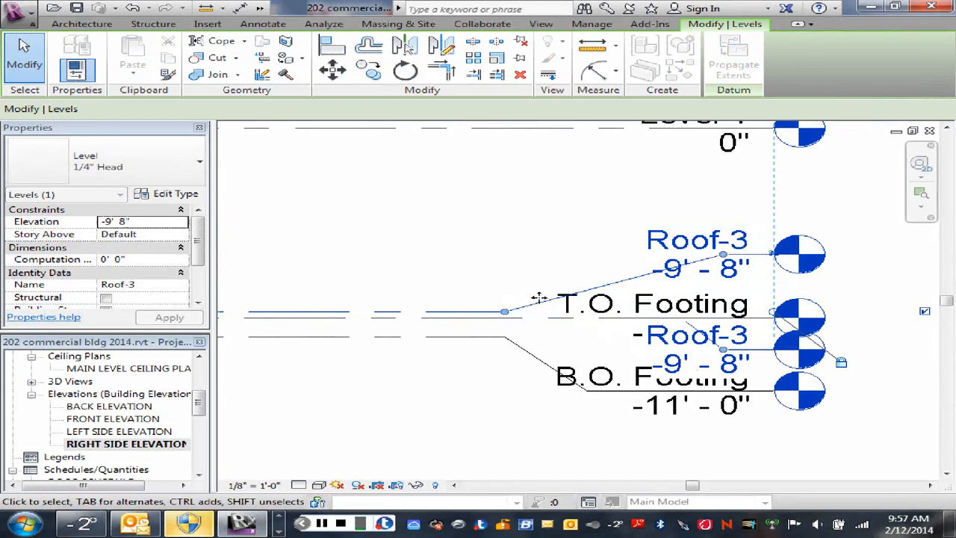
Step: Rename the copied level Basement and lengthen the horizontal part of its elbow so it spans the label
{"action": "left_click", "coordinate": [599, 274]}
{"action": "left_click", "coordinate": [694, 250]}
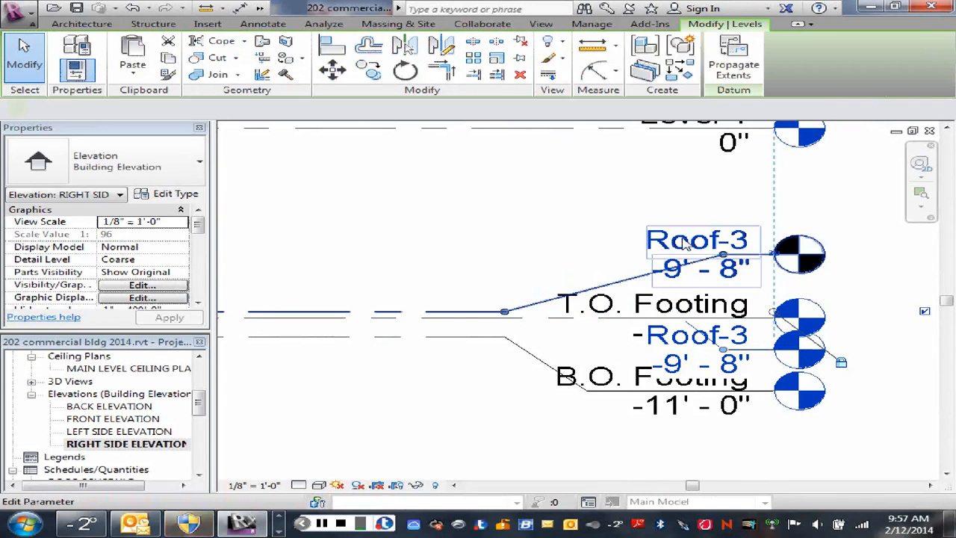
{"action": "left_click", "coordinate": [688, 248]}
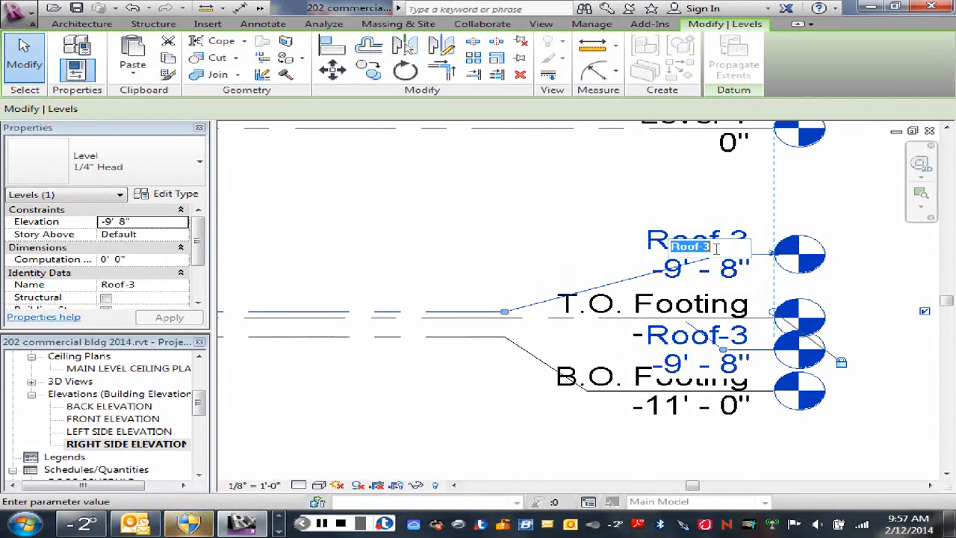
{"action": "type", "text": "Ba"}
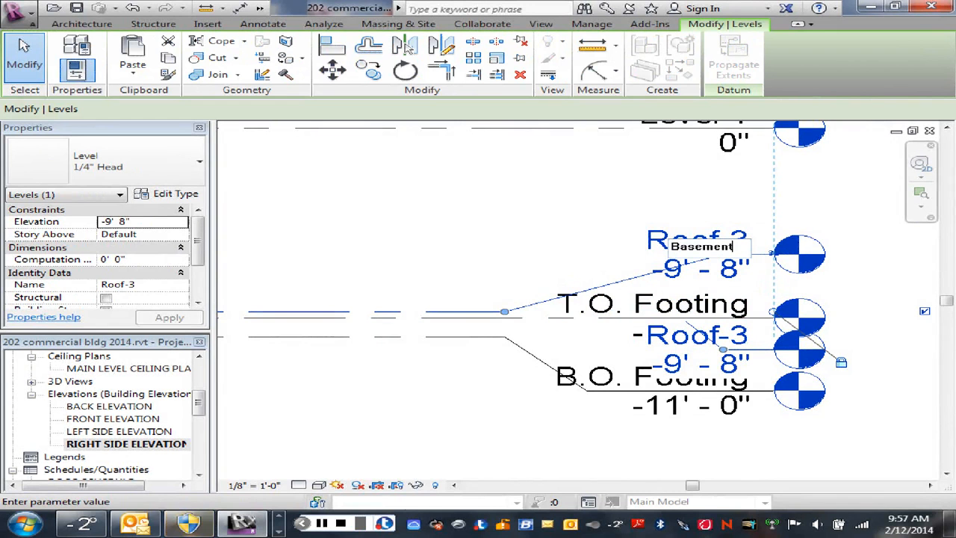
{"action": "type", "text": "sement"}
{"action": "key", "text": "Return"}
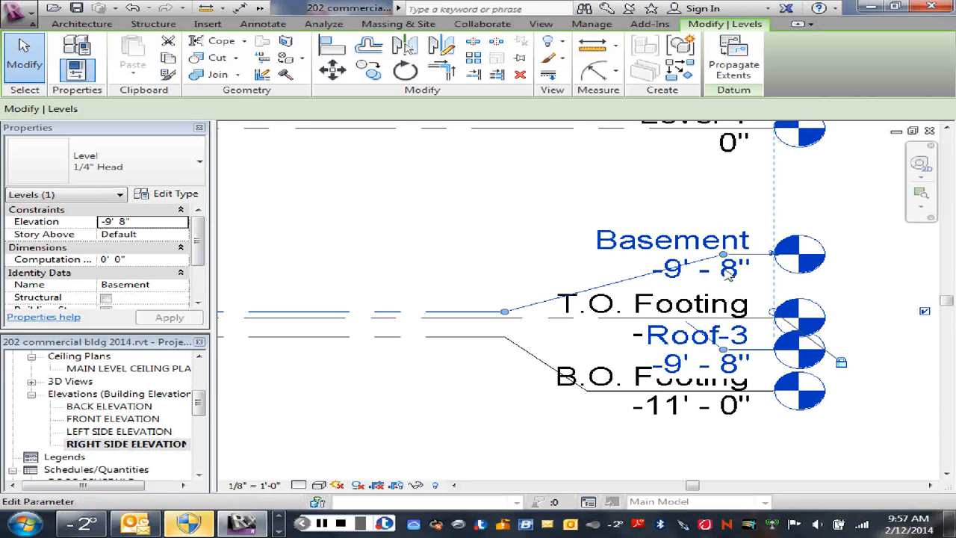
{"action": "left_click_drag", "start_coordinate": [694, 258], "coordinate": [572, 256]}
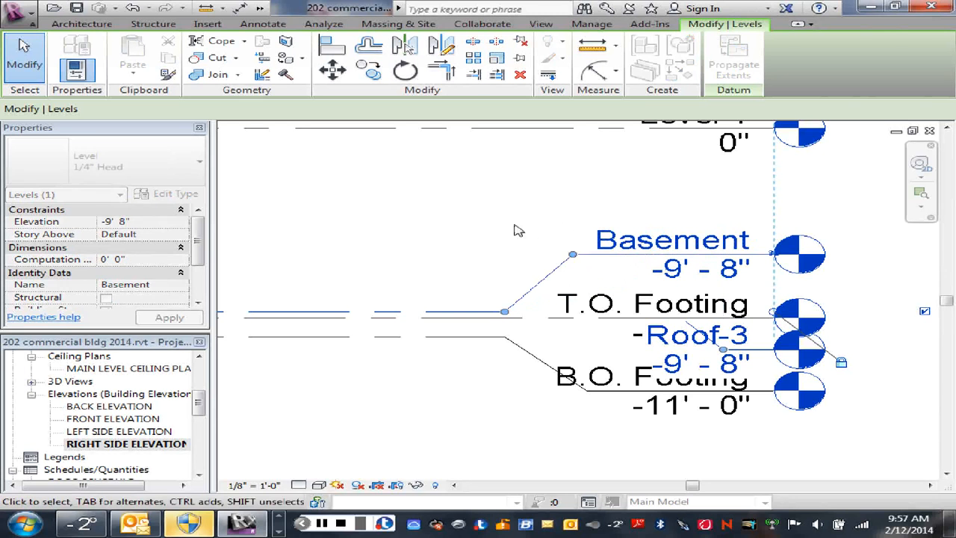
{"action": "left_click", "coordinate": [516, 226]}
Step: Examine the roof, floor, basement and footing levels in relation to the walls and grid lines across the whole elevation
{"action": "scroll", "coordinate": [546, 421], "scroll_direction": "down", "scroll_amount": 1}
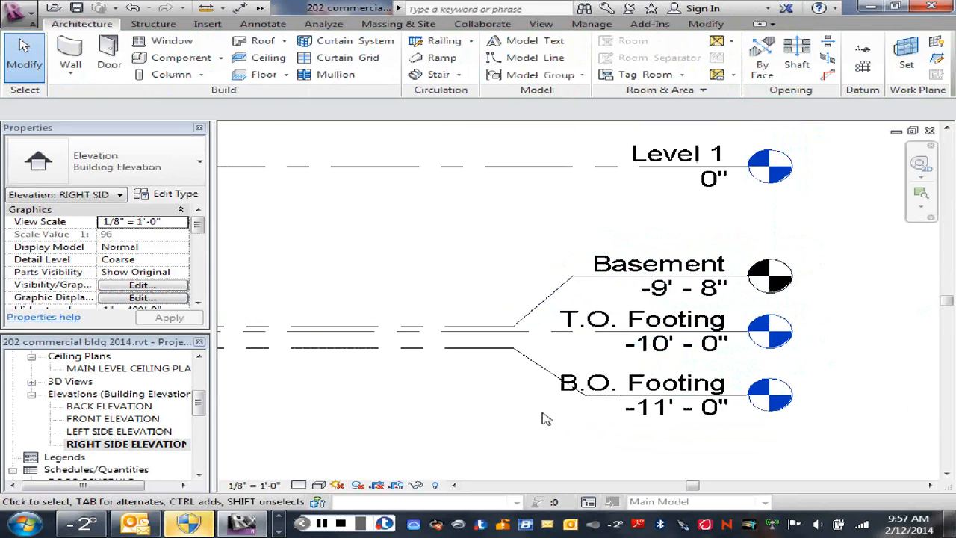
{"action": "scroll", "coordinate": [832, 368], "scroll_direction": "down", "scroll_amount": 1}
{"action": "middle_click_drag", "start_coordinate": [876, 375], "coordinate": [832, 355]}
{"action": "scroll", "coordinate": [811, 354], "scroll_direction": "down", "scroll_amount": 2}
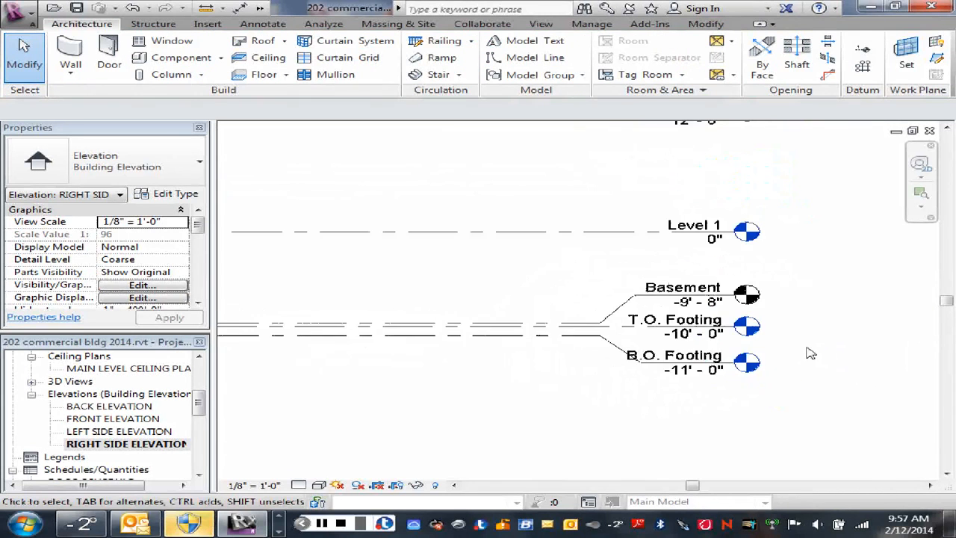
{"action": "scroll", "coordinate": [814, 351], "scroll_direction": "down", "scroll_amount": 2}
{"action": "scroll", "coordinate": [819, 349], "scroll_direction": "down", "scroll_amount": 1}
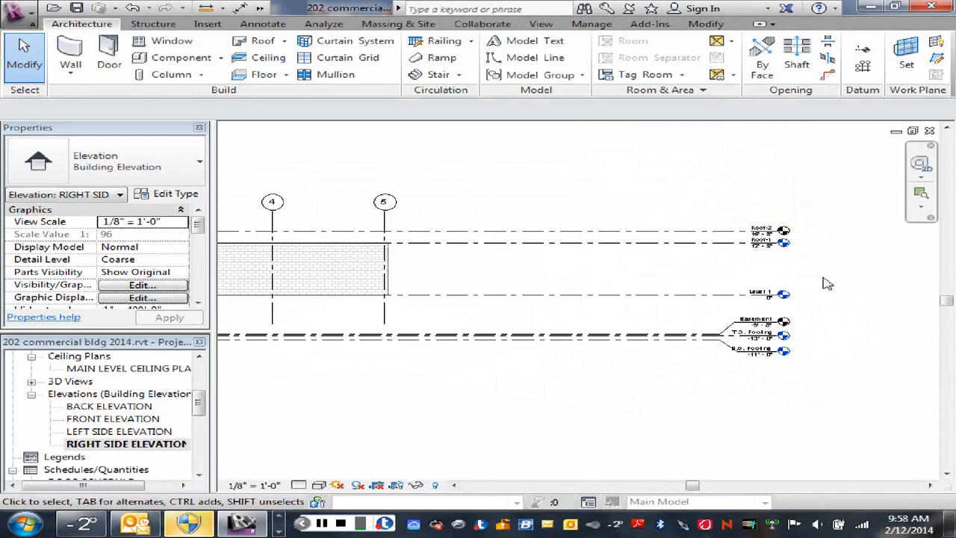
{"action": "scroll", "coordinate": [848, 289], "scroll_direction": "down", "scroll_amount": 1}
{"action": "scroll", "coordinate": [849, 289], "scroll_direction": "down", "scroll_amount": 1}
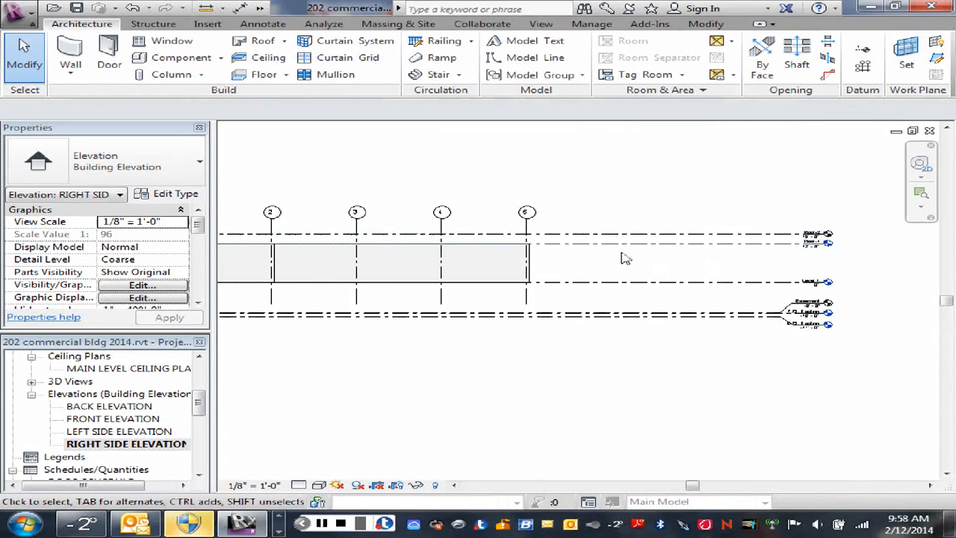
{"action": "scroll", "coordinate": [622, 256], "scroll_direction": "down", "scroll_amount": 1}
{"action": "middle_click_drag", "start_coordinate": [525, 351], "coordinate": [605, 401]}
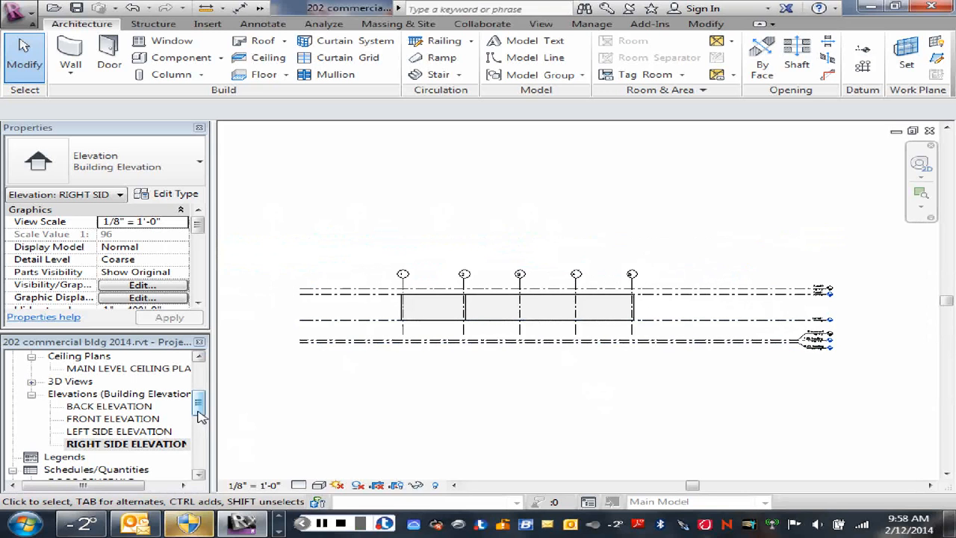
Step: Open the MAIN FLOOR PLAN view and examine the layers of the masonry wall along grid line 1 up close
{"action": "left_click_drag", "start_coordinate": [200, 416], "coordinate": [199, 372]}
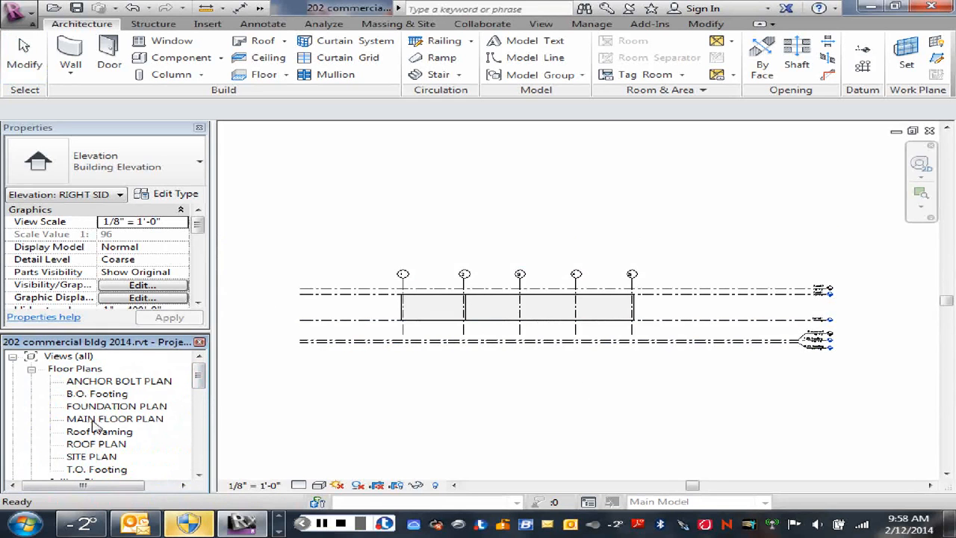
{"action": "double_click", "coordinate": [92, 420]}
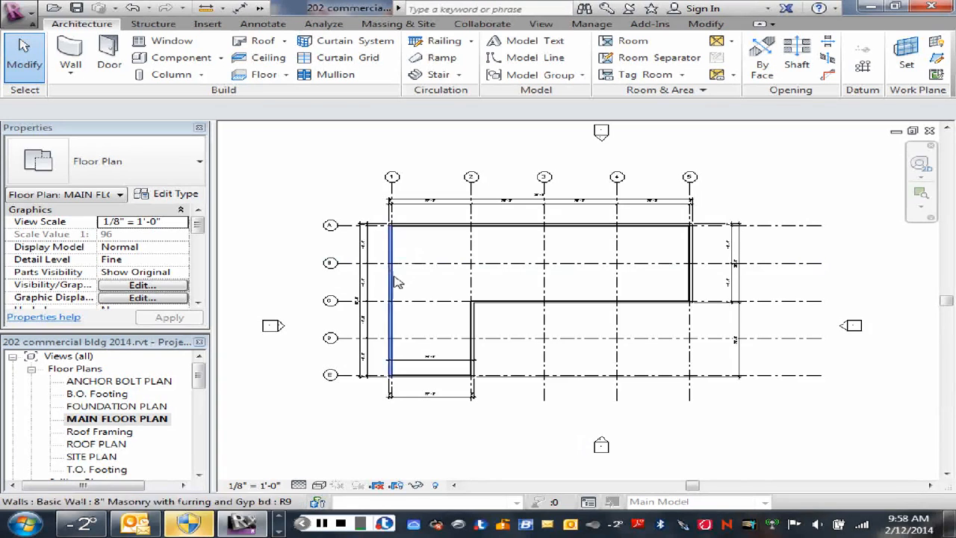
{"action": "scroll", "coordinate": [395, 293], "scroll_direction": "up", "scroll_amount": 6}
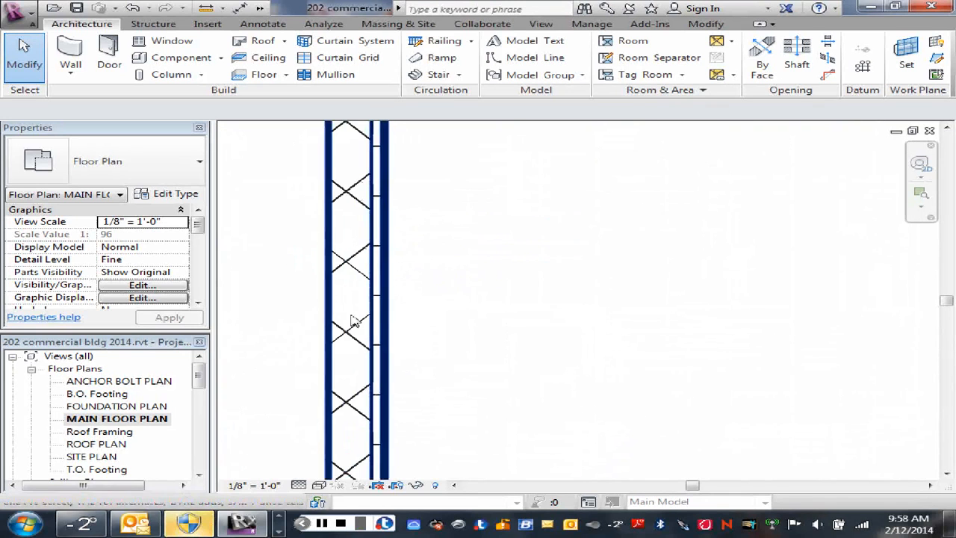
{"action": "middle_click_drag", "start_coordinate": [448, 329], "coordinate": [596, 328]}
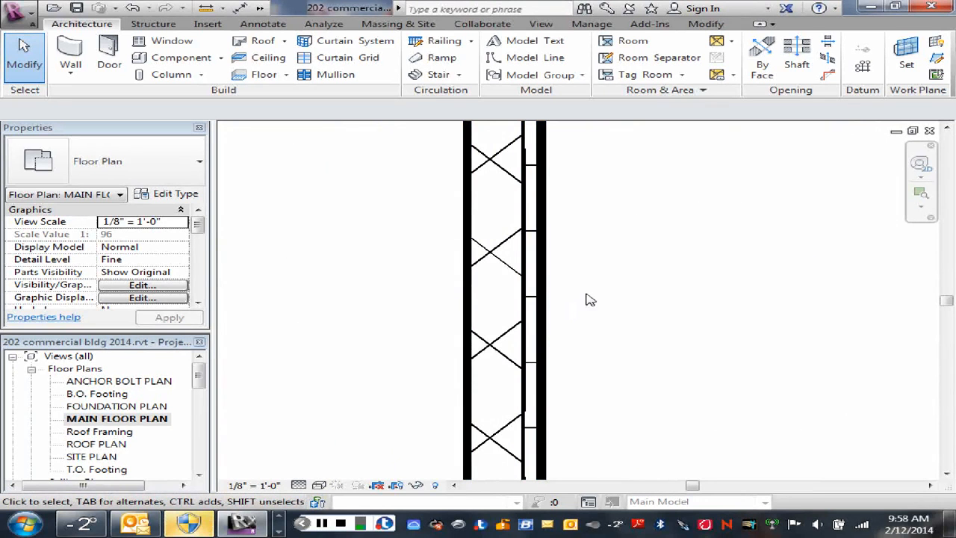
Step: Review the structure layers of the grid line 1 wall's type, 8" Masonry with furring and Gyp bd, and close without changes
{"action": "left_click", "coordinate": [468, 224]}
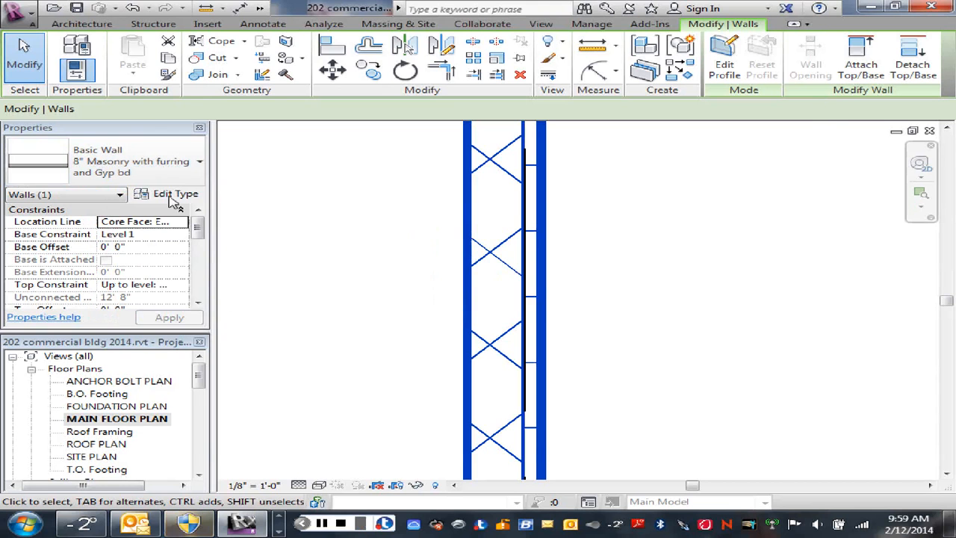
{"action": "left_click", "coordinate": [172, 196]}
{"action": "left_click", "coordinate": [593, 146]}
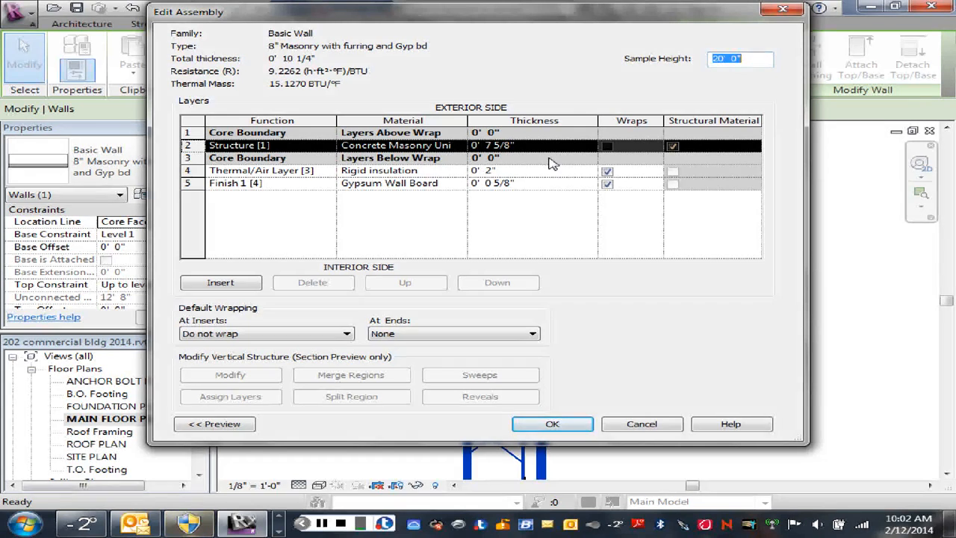
{"action": "left_click", "coordinate": [784, 10]}
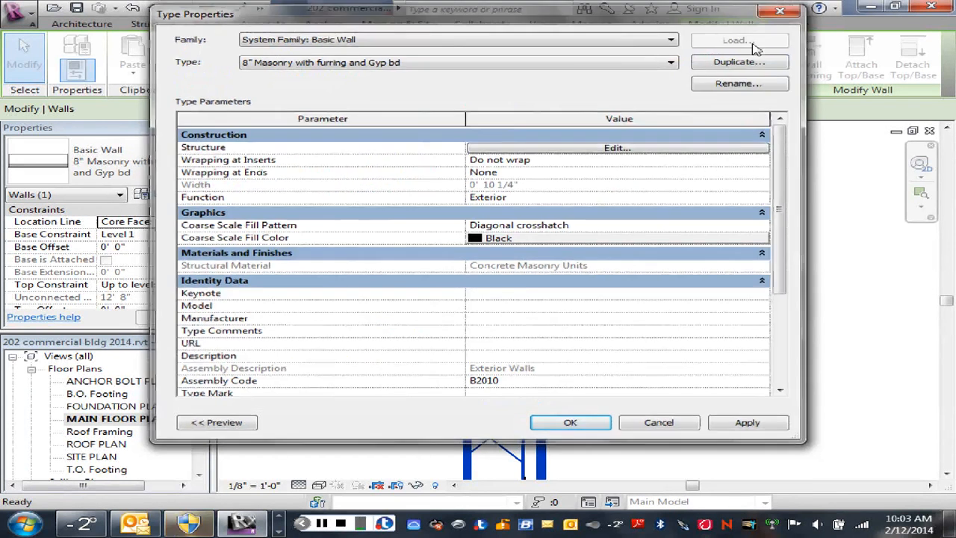
{"action": "left_click", "coordinate": [810, 9]}
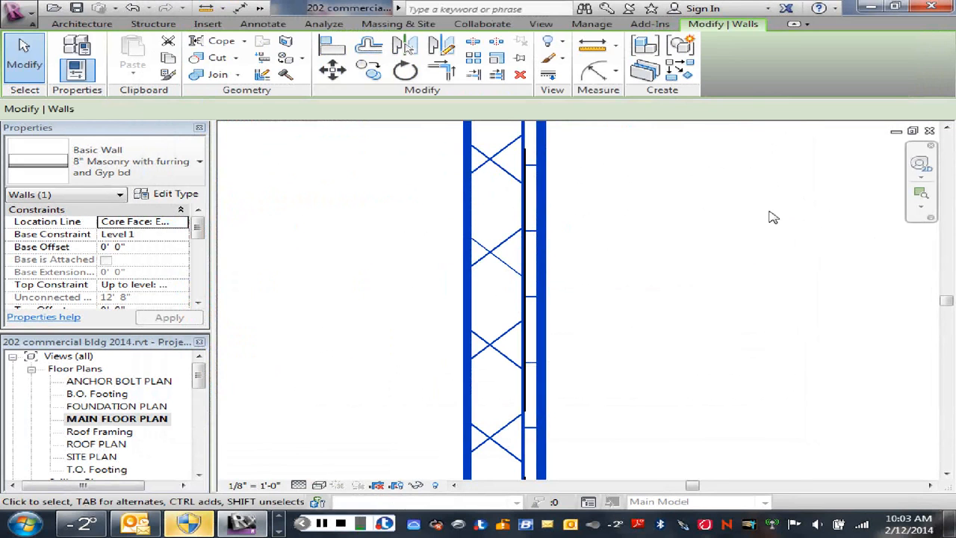